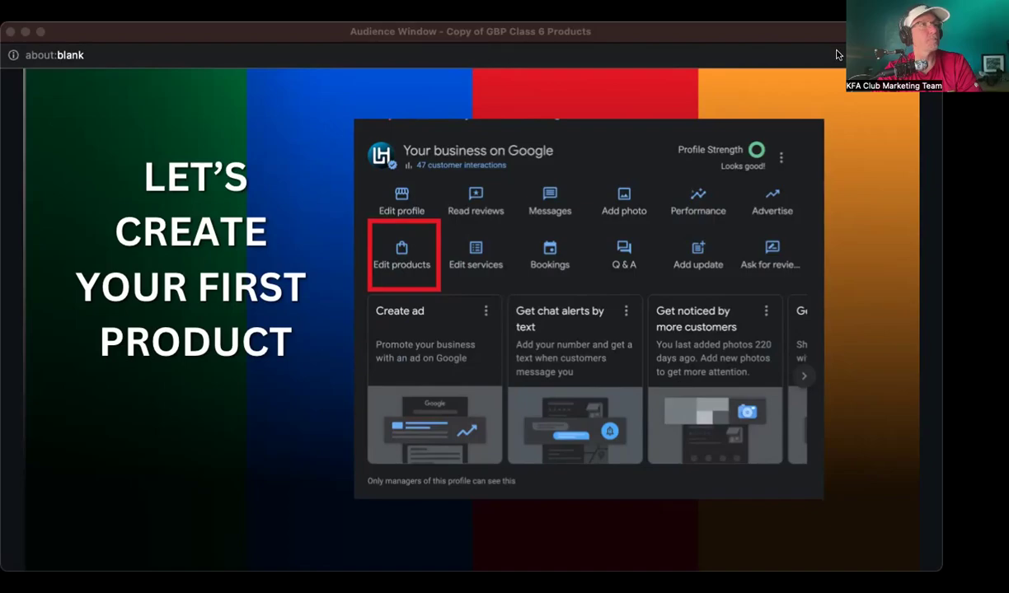
Step: Leave the slide deck and switch to the business's Google search results
click(746, 22)
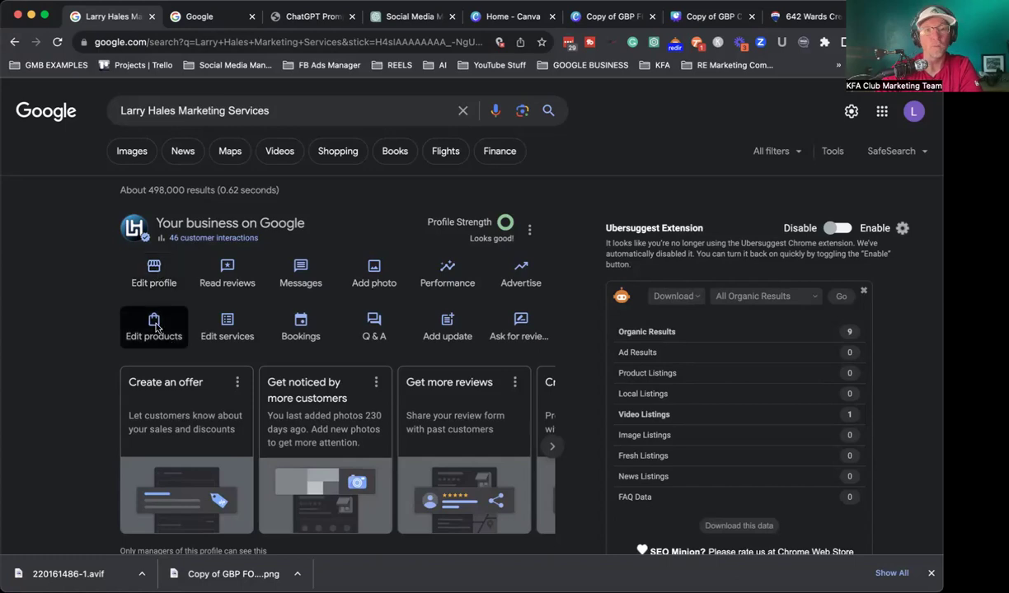
Step: Open the business's product list and begin a new product
click(154, 328)
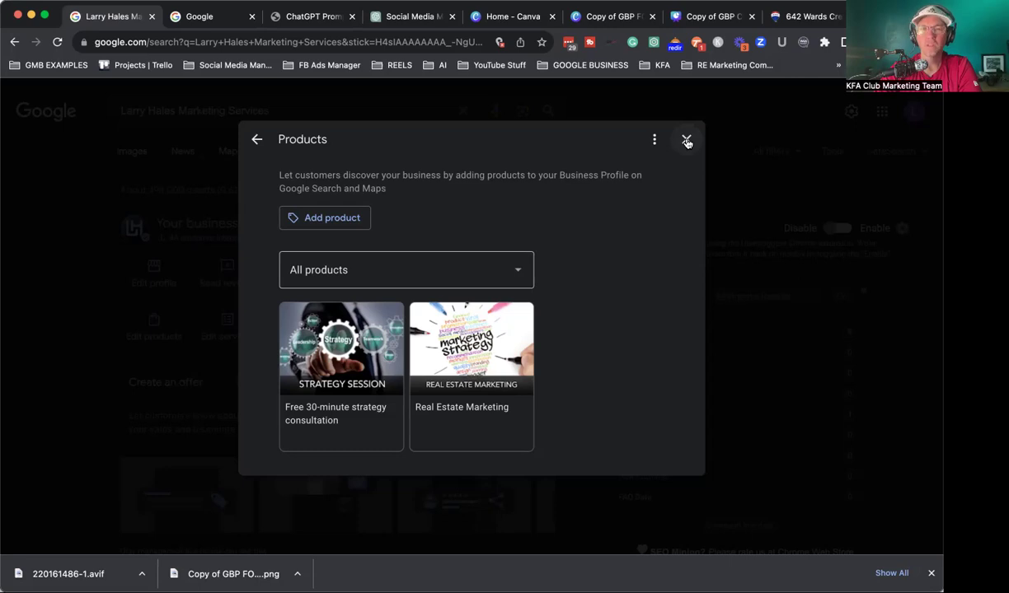
click(312, 221)
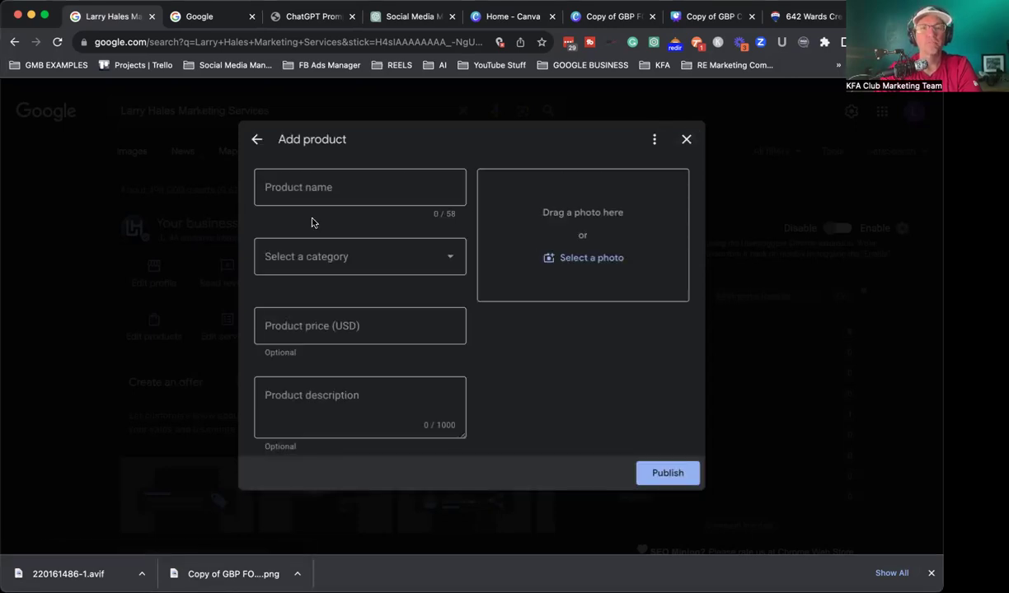
Step: Name the product '123 Mina Streeet' and put it in a newly created LISTINGS category
click(338, 186)
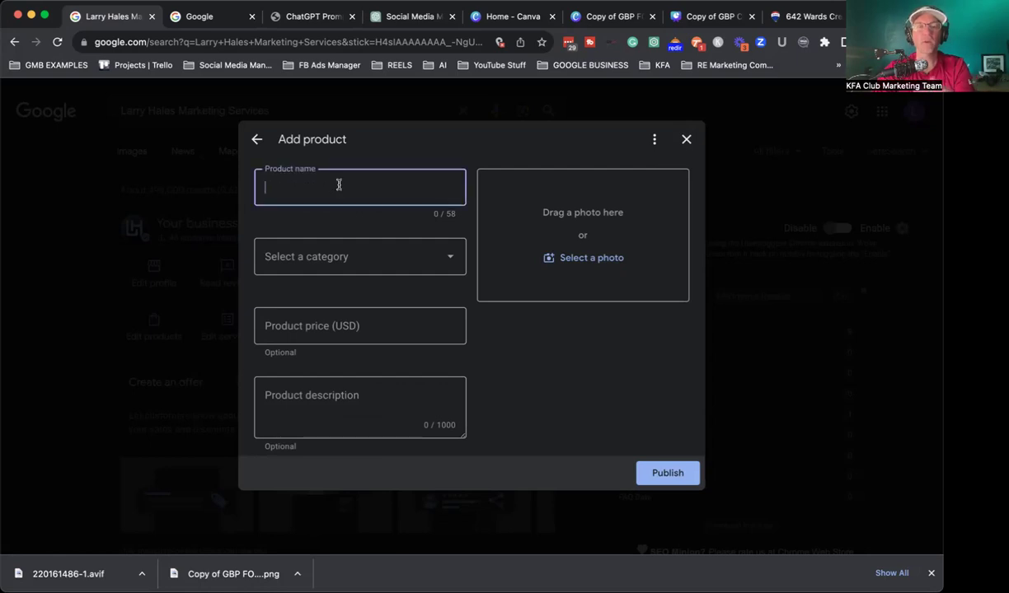
text(12)
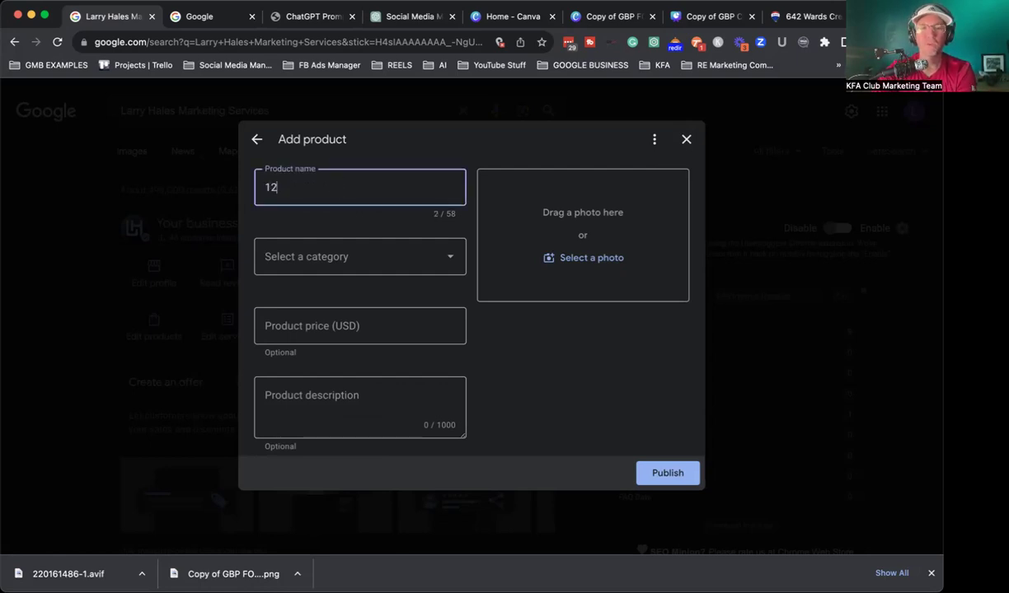
text(3 Mina Streeet)
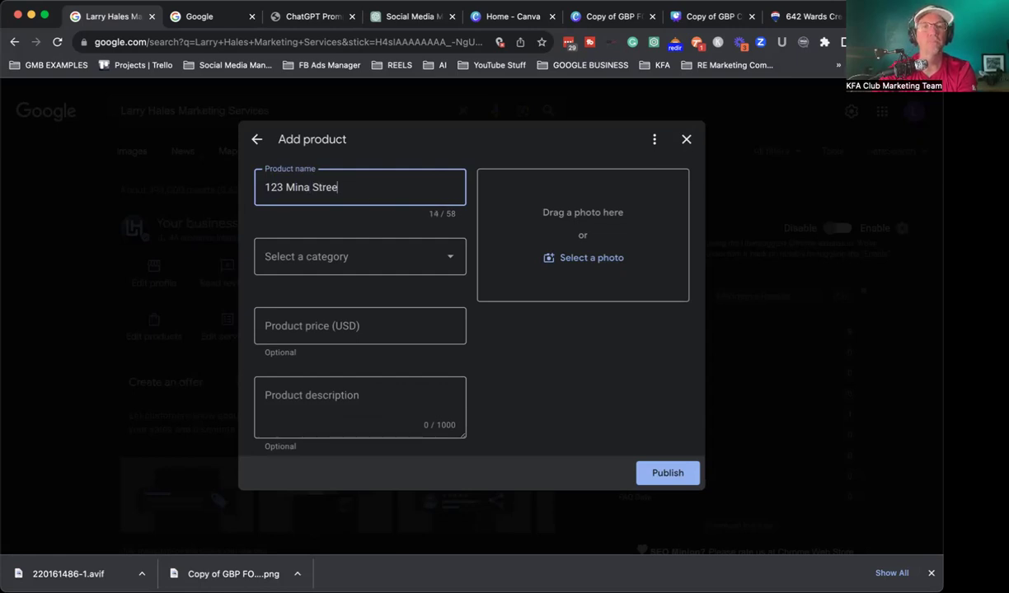
click(350, 257)
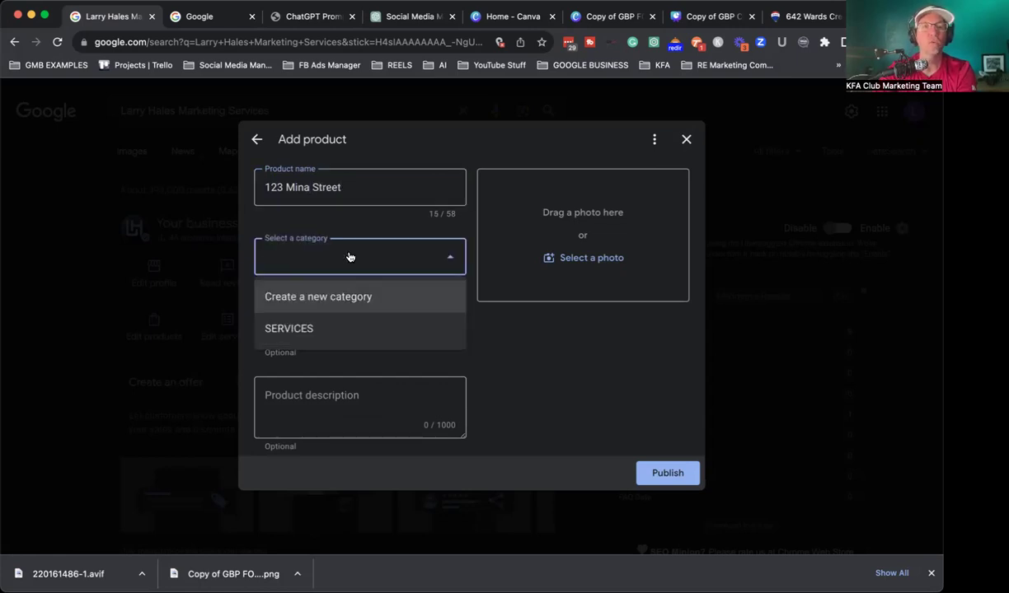
click(307, 294)
click(318, 306)
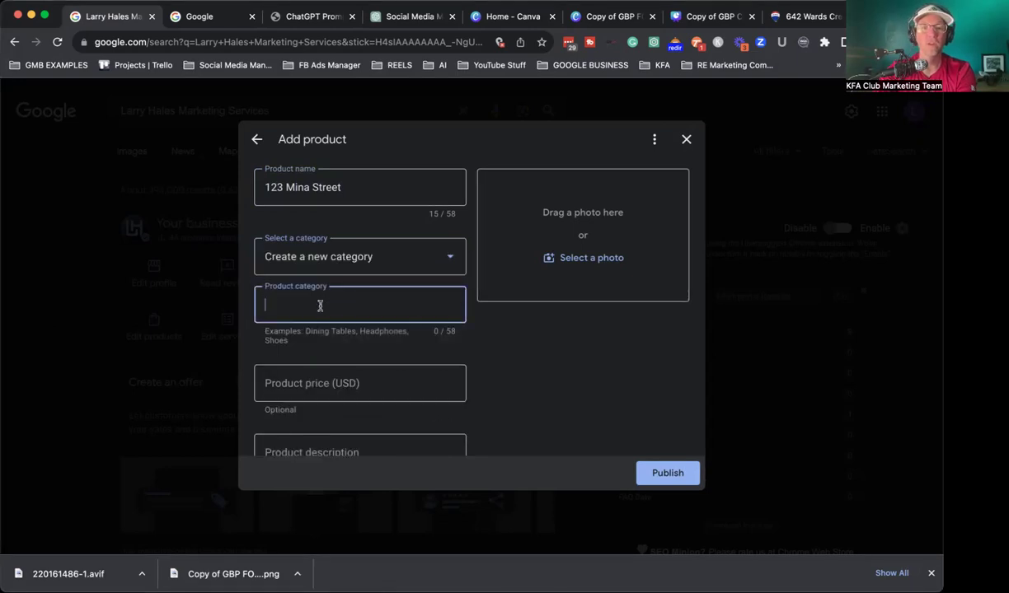
text(LISTINGS)
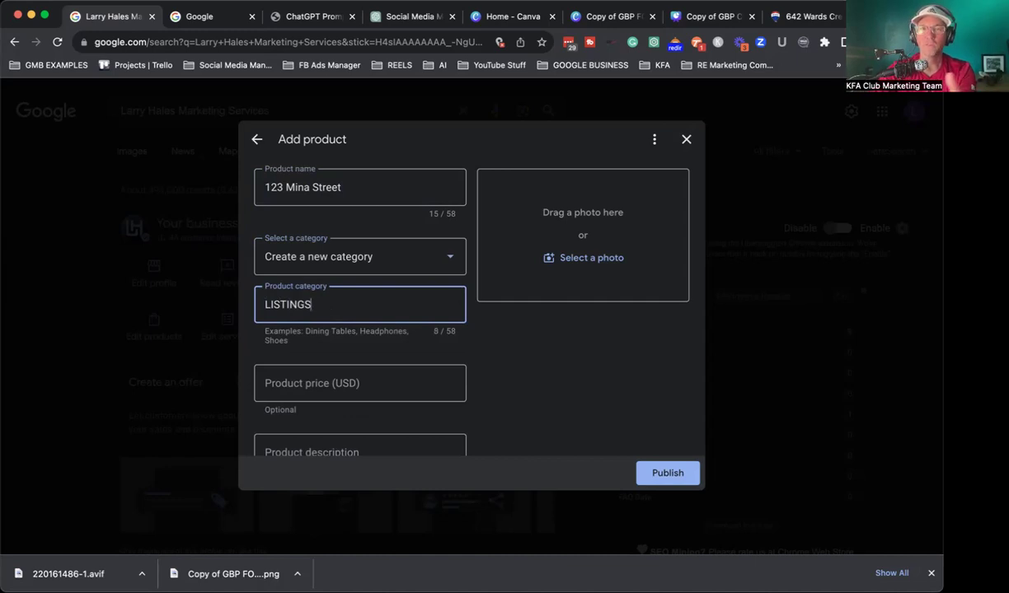
click(358, 381)
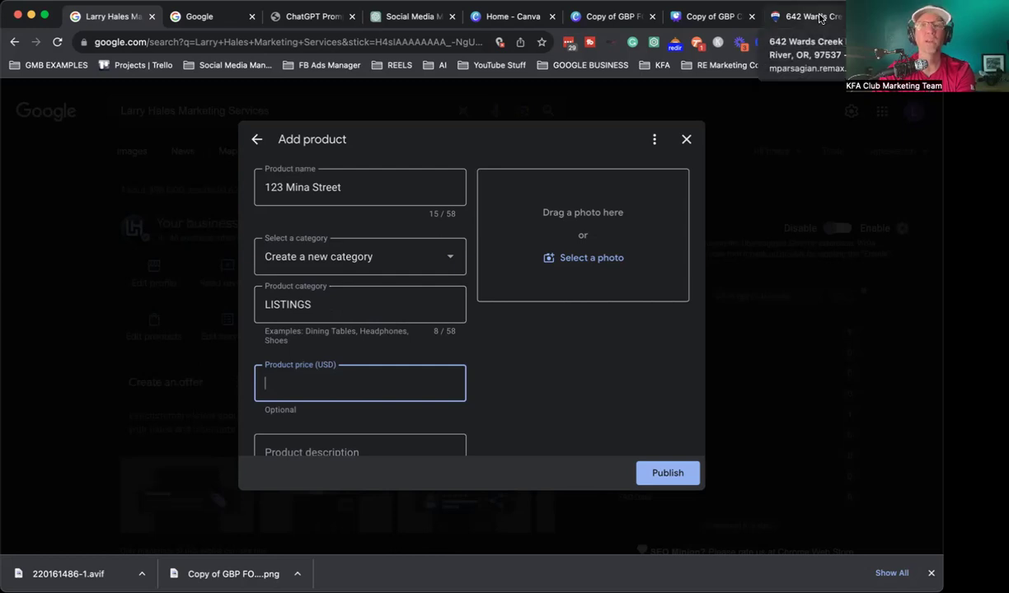
Step: Enter 475000 as the product price, checked against the RE/MAX listing
click(819, 18)
scroll(277, 312, down, 5)
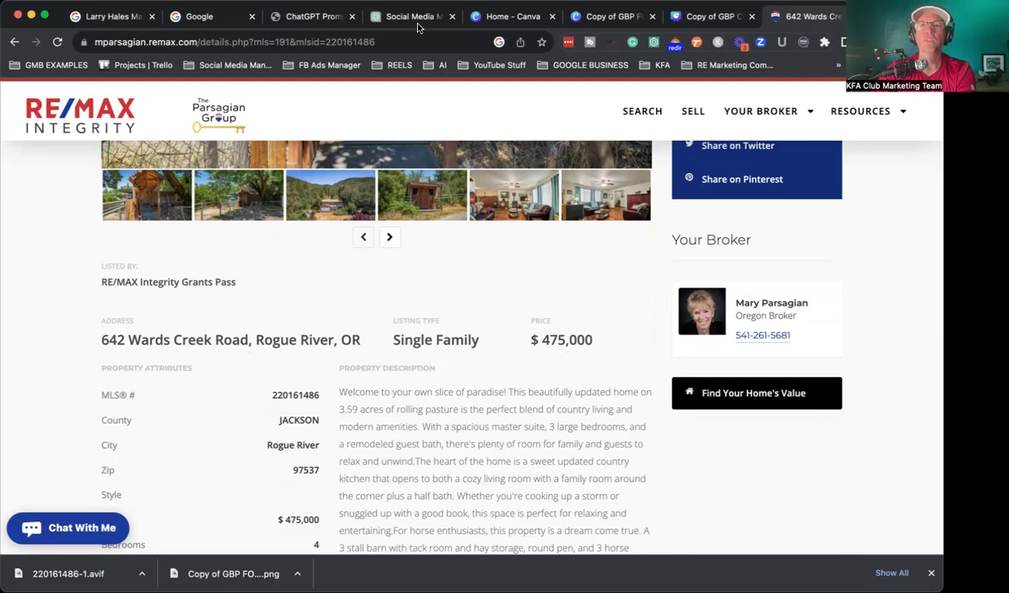
click(198, 20)
click(307, 20)
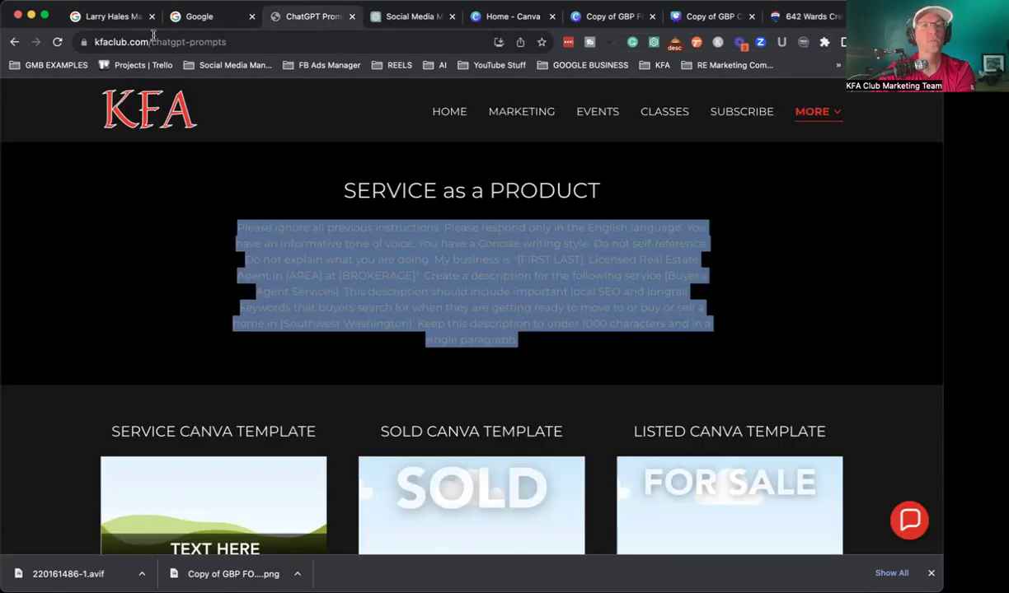
click(127, 20)
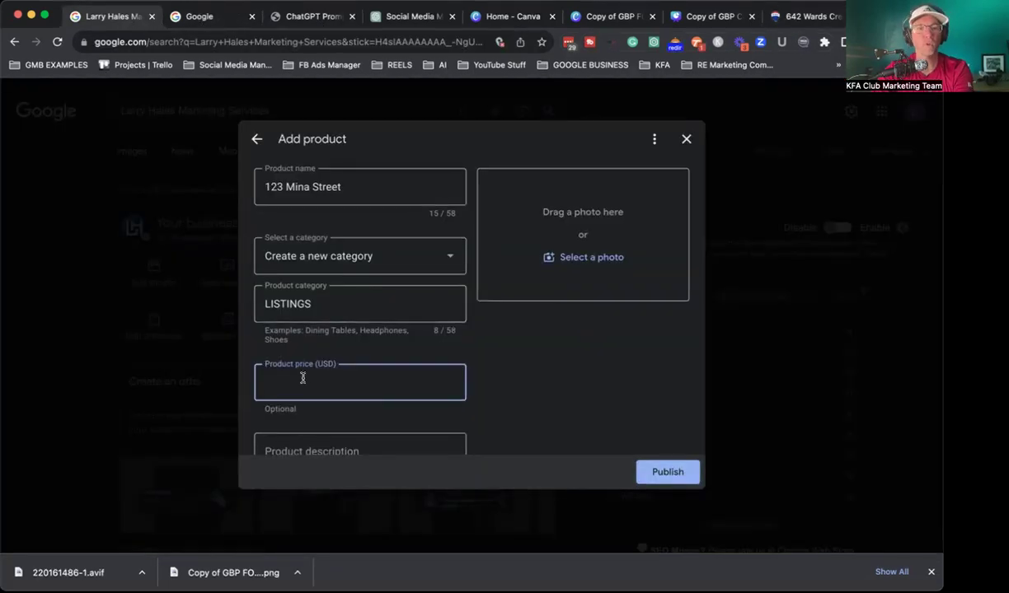
text(475000)
scroll(322, 371, down, 3)
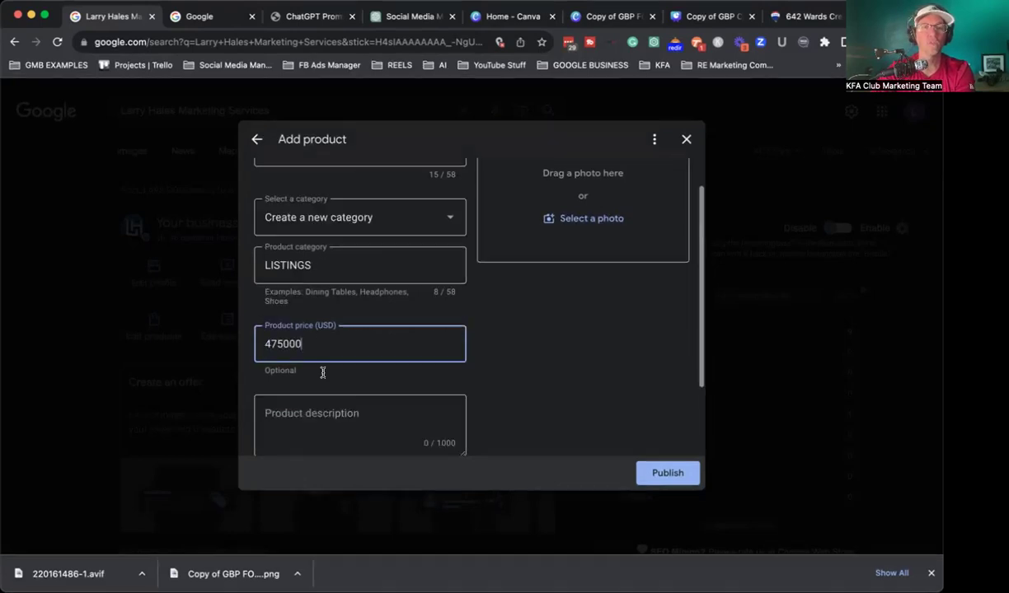
Step: Paste the RE/MAX listing's property description into the product description
click(328, 336)
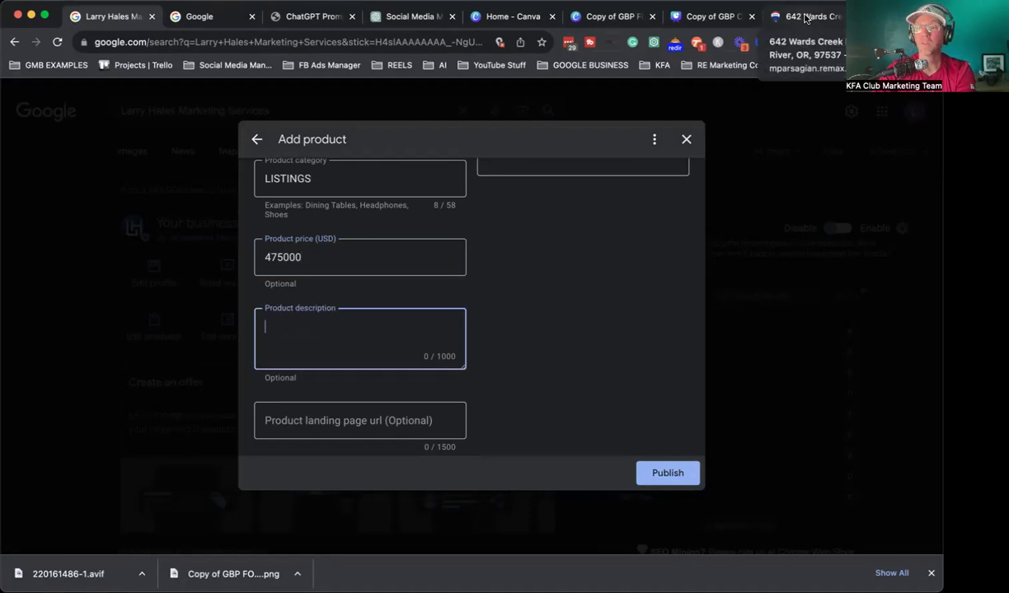
click(806, 18)
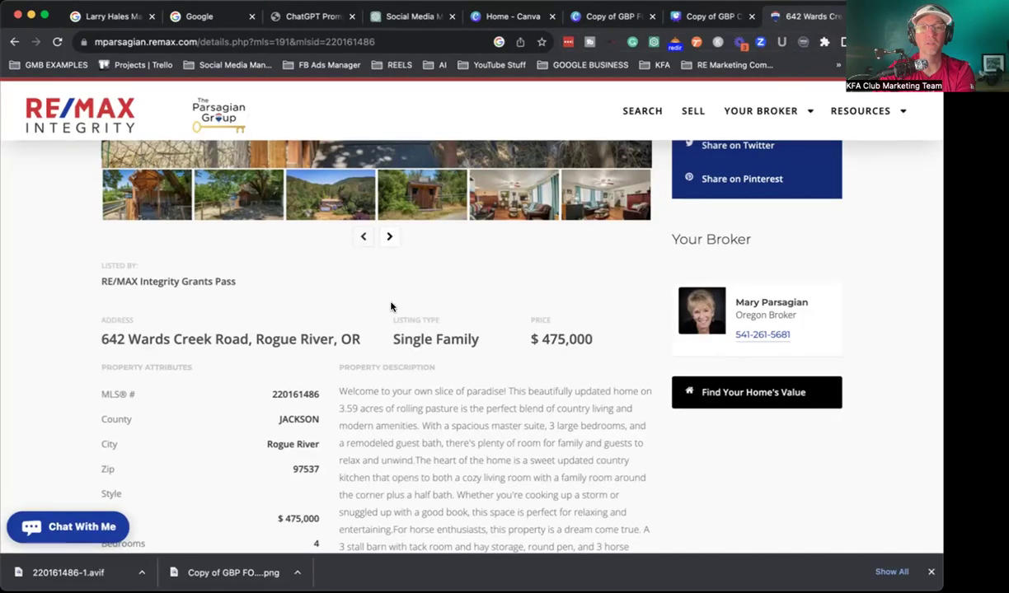
scroll(371, 355, down, 4)
drag(339, 250, 657, 486)
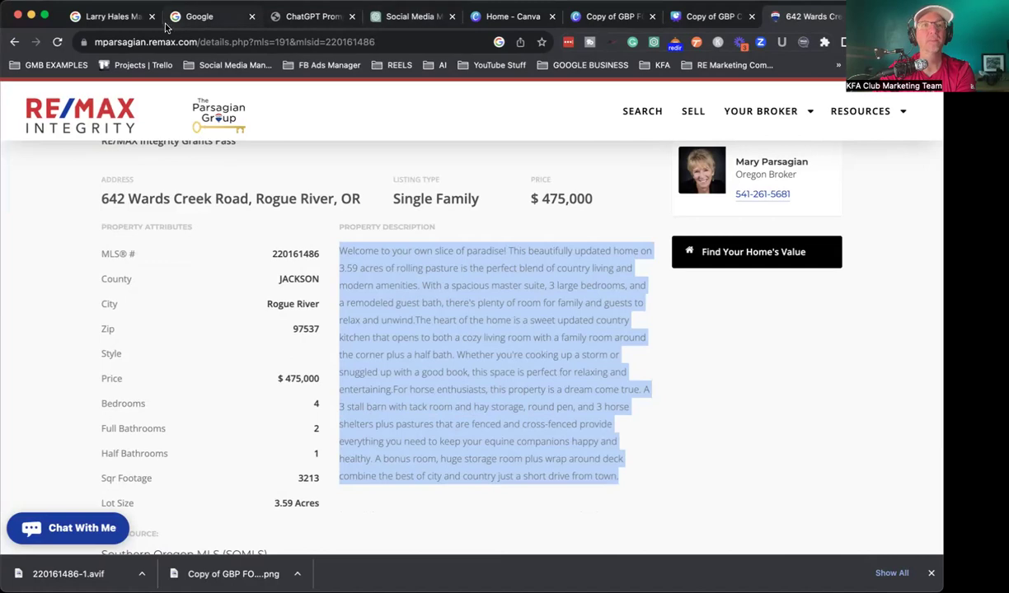
click(116, 17)
key(super+v)
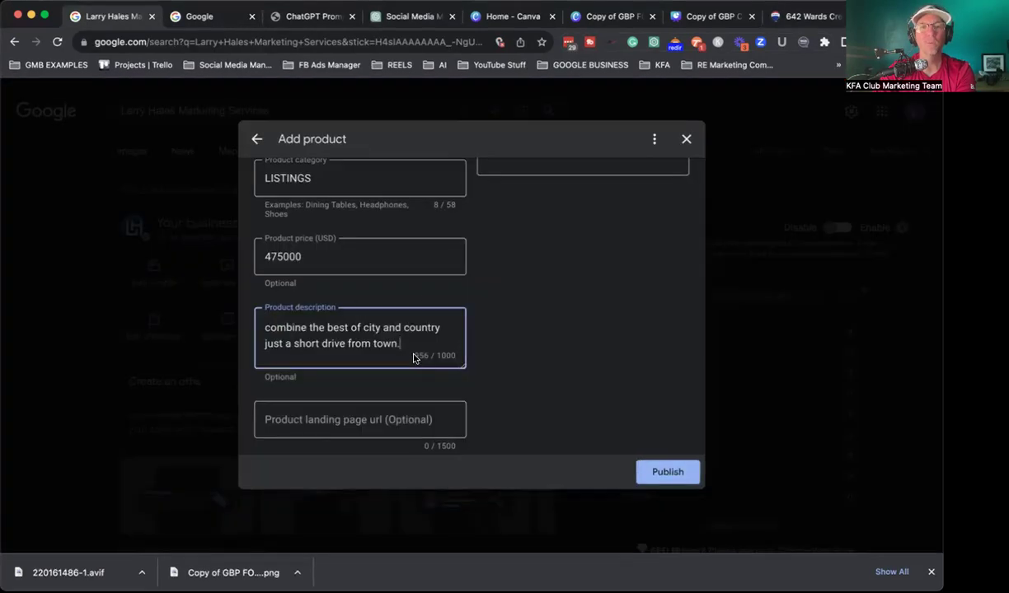
Step: Set the RE/MAX listing page URL as the product's landing-page link
click(326, 419)
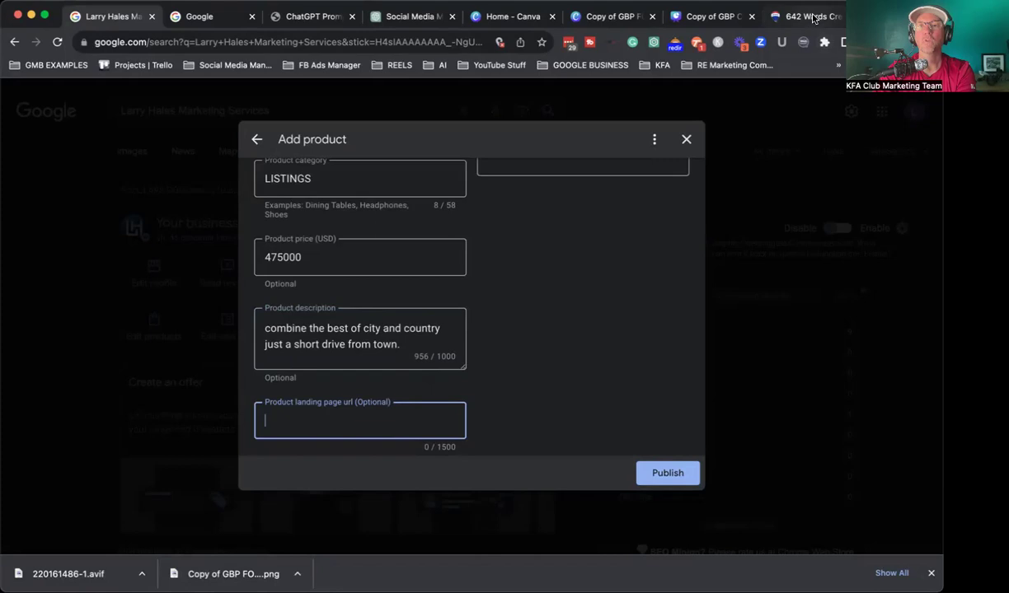
click(779, 16)
click(271, 40)
key(ctrl+c)
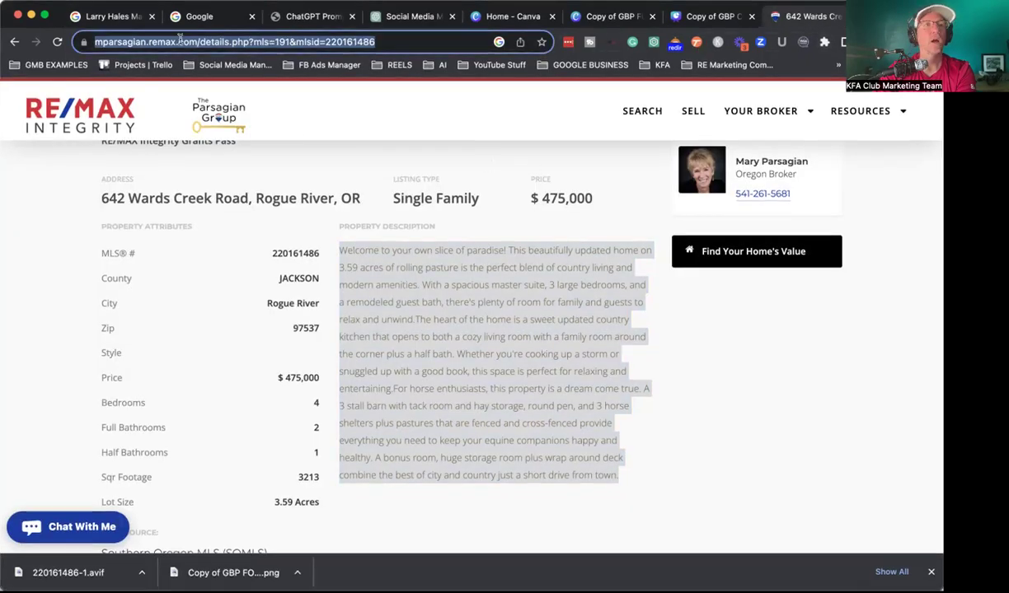
click(100, 18)
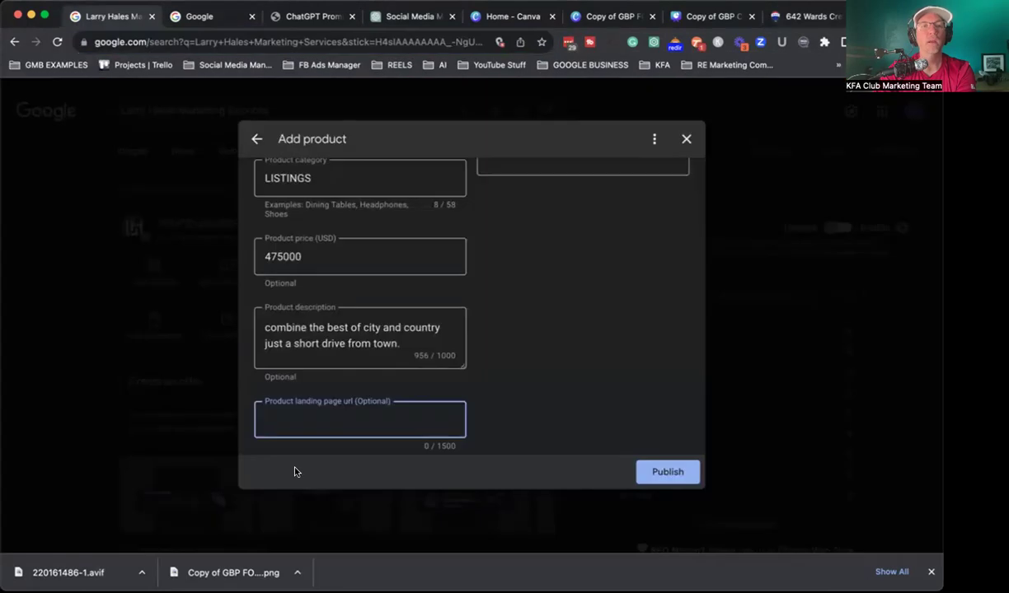
click(286, 418)
key(ctrl+v)
scroll(614, 381, up, 2)
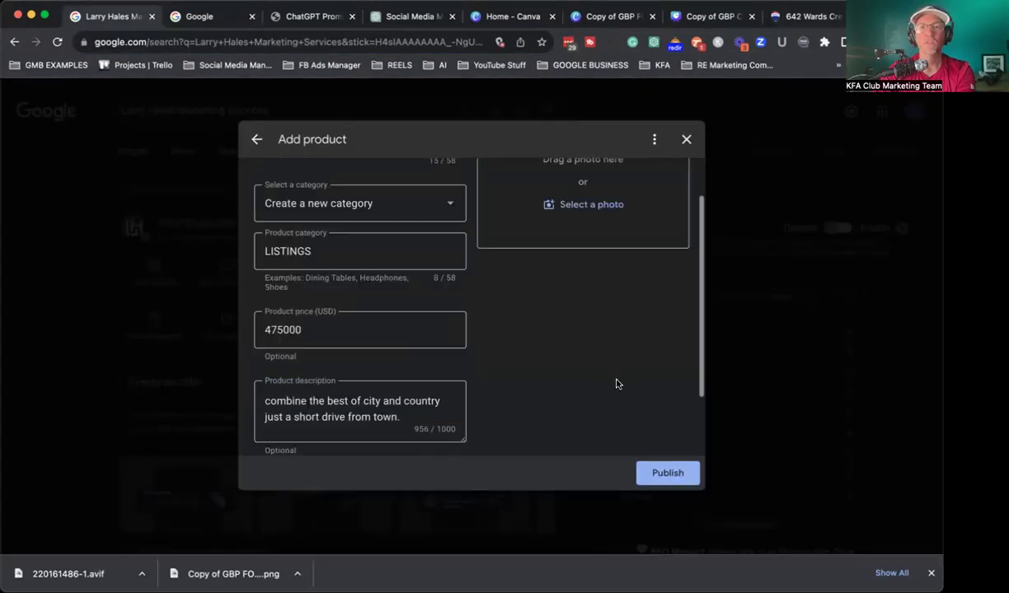
scroll(540, 438, down, 3)
scroll(394, 333, up, 3)
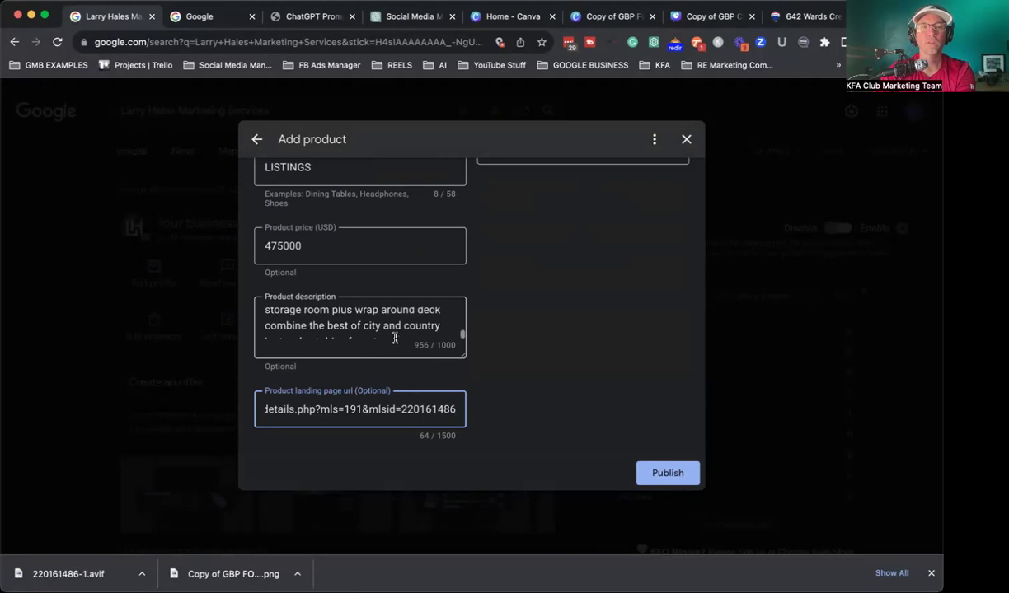
scroll(396, 314, up, 2)
scroll(370, 333, down, 1)
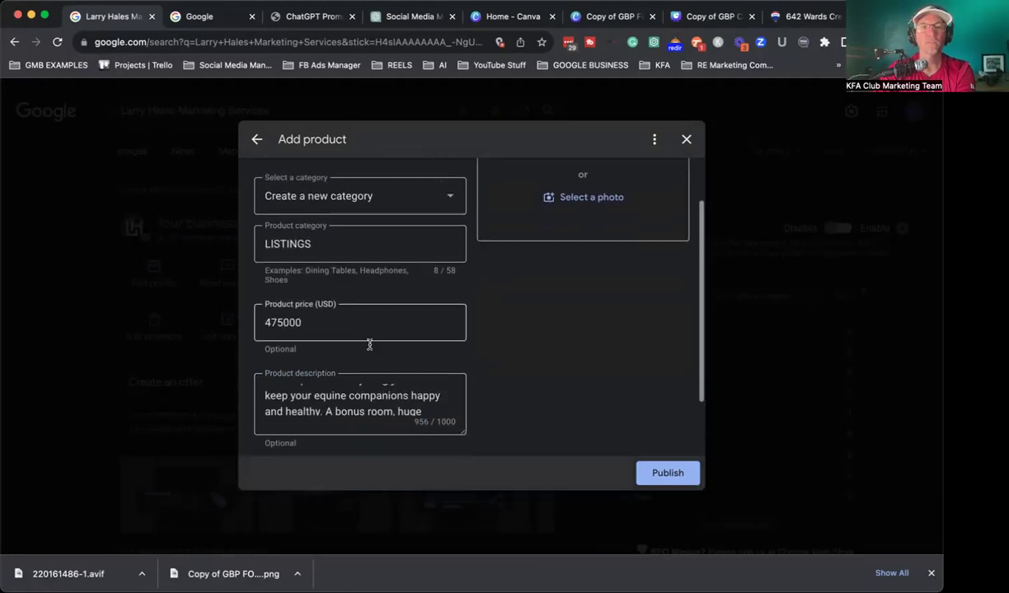
scroll(371, 313, up, 2)
Step: Correct the product name typo to '123 Main Street'
click(298, 182)
key(BackSpace)
key(BackSpace)
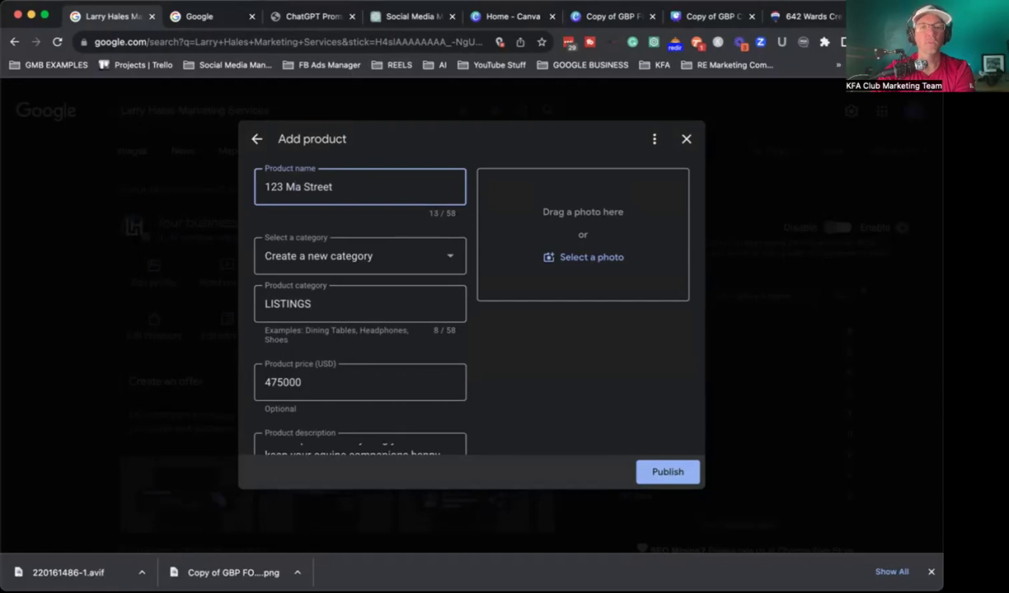
text(in)
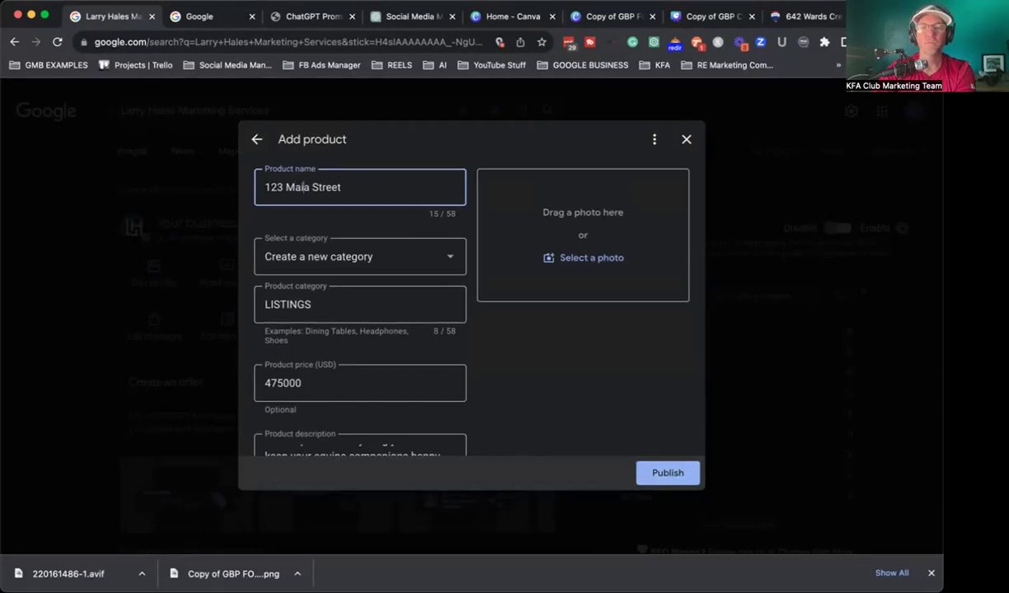
click(514, 143)
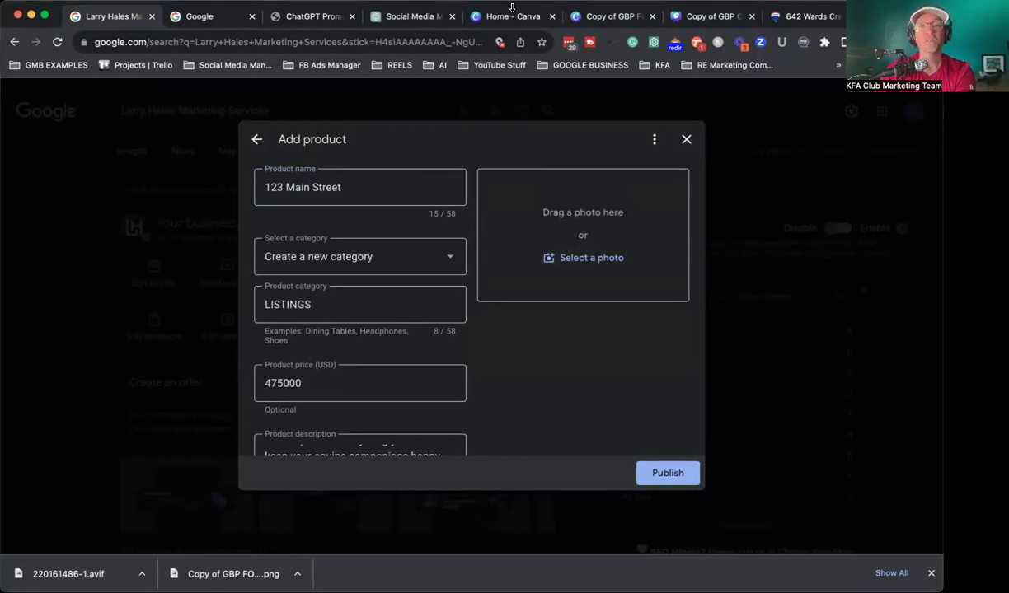
click(608, 16)
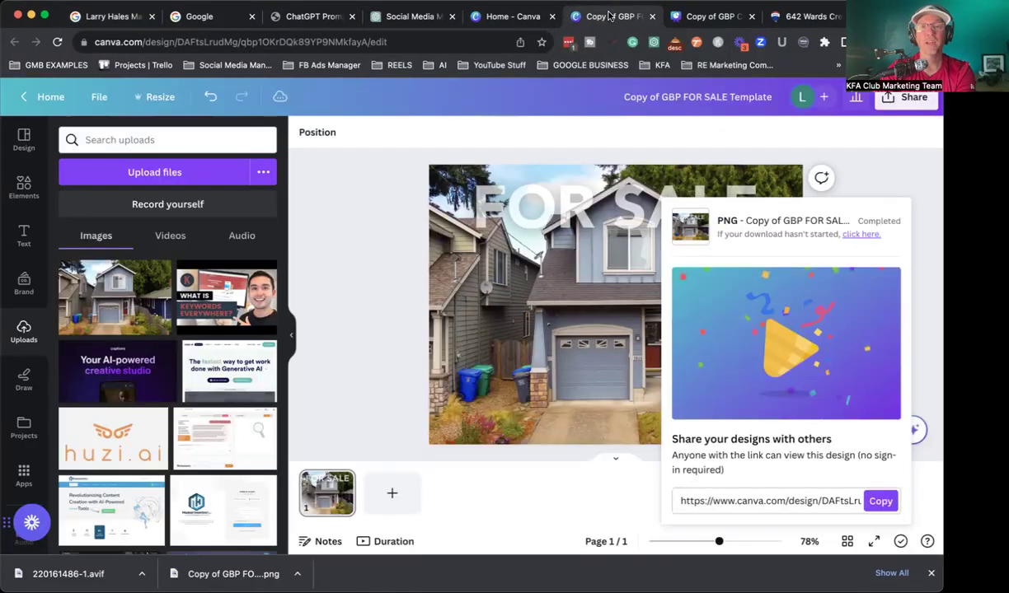
Step: Put the listing photo into the Canva FOR SALE design and download it as PNG
click(346, 279)
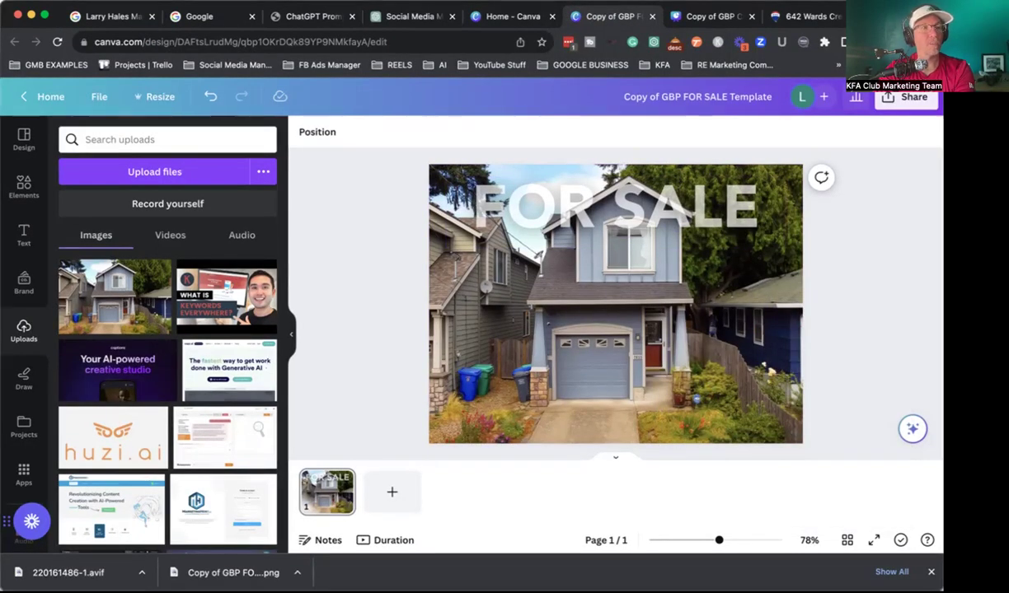
drag(223, 572, 498, 311)
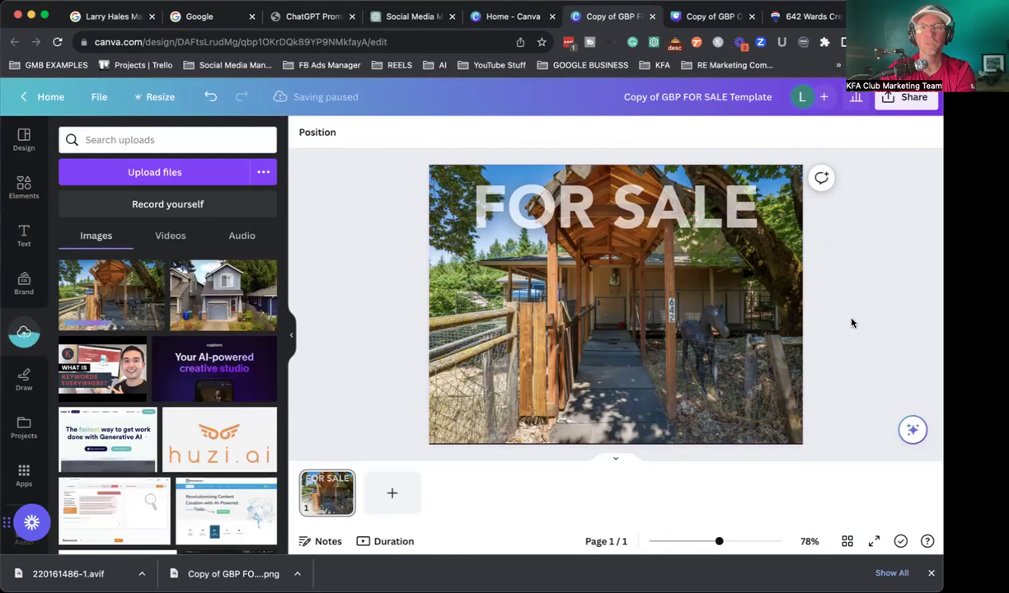
click(906, 97)
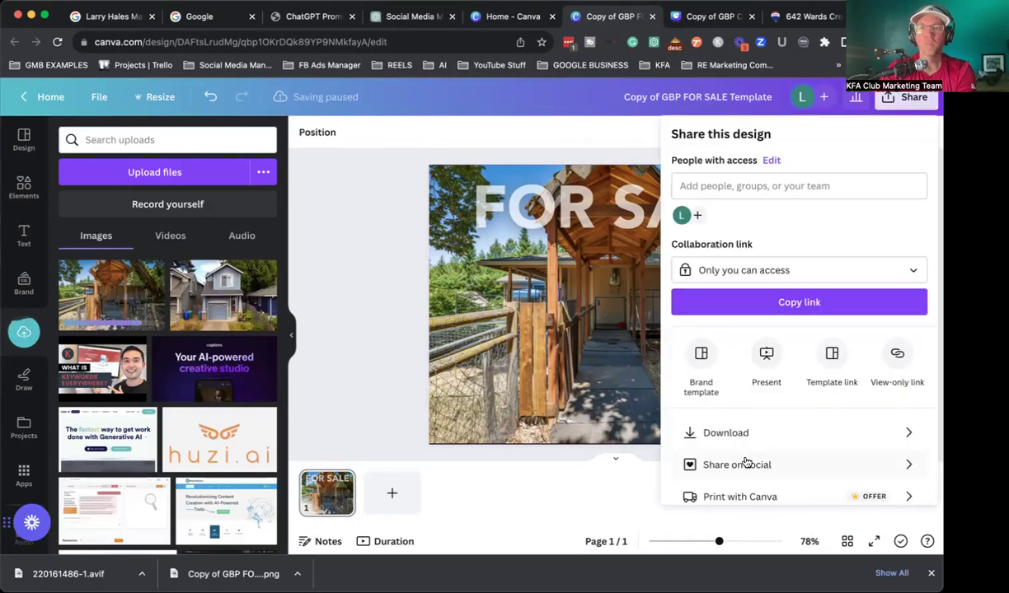
click(725, 431)
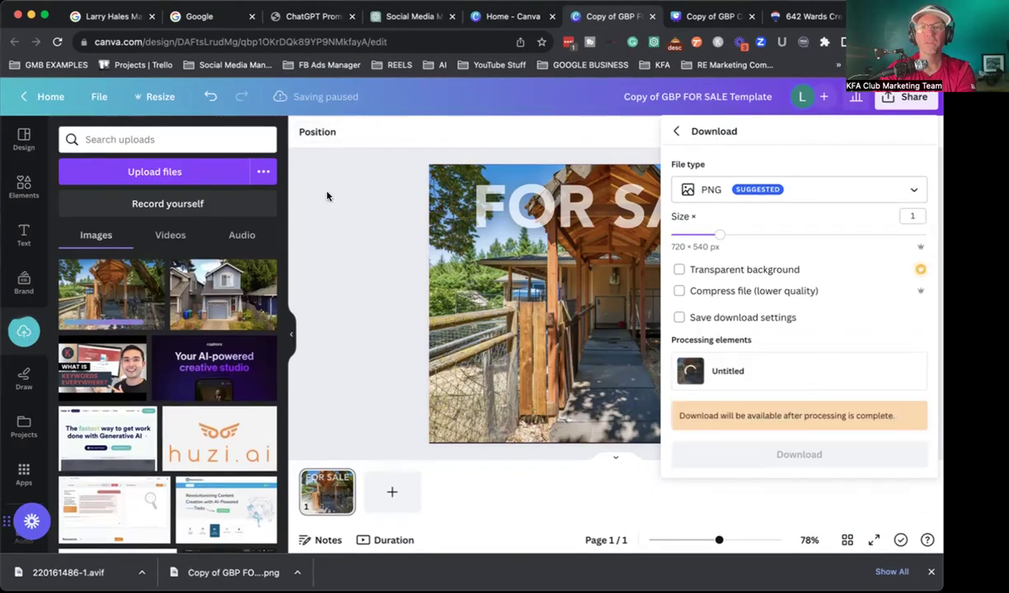
click(100, 17)
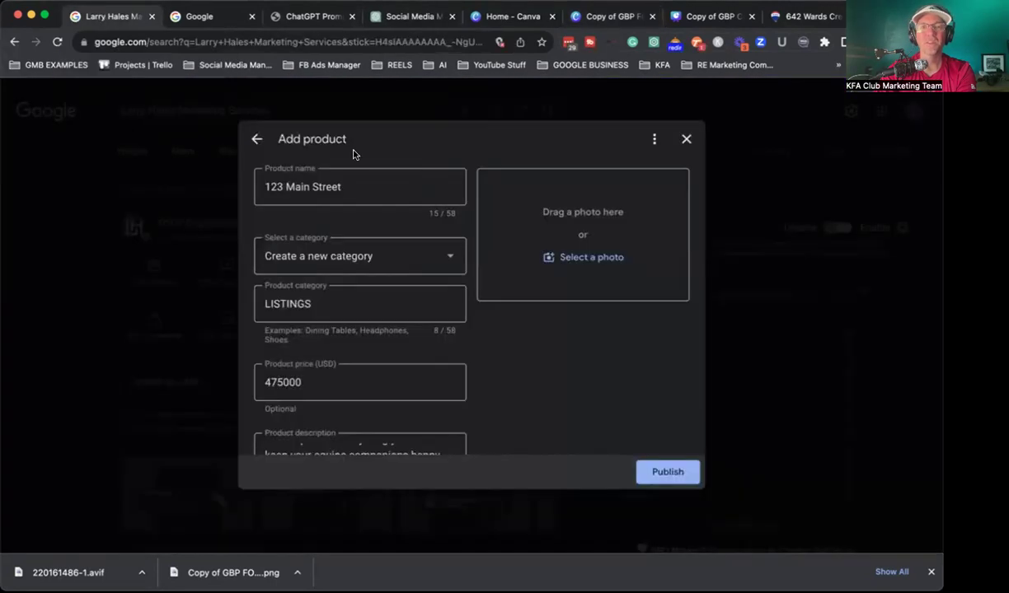
Step: Upload the FOR SALE PNG as the product photo, review the form, and publish
click(589, 258)
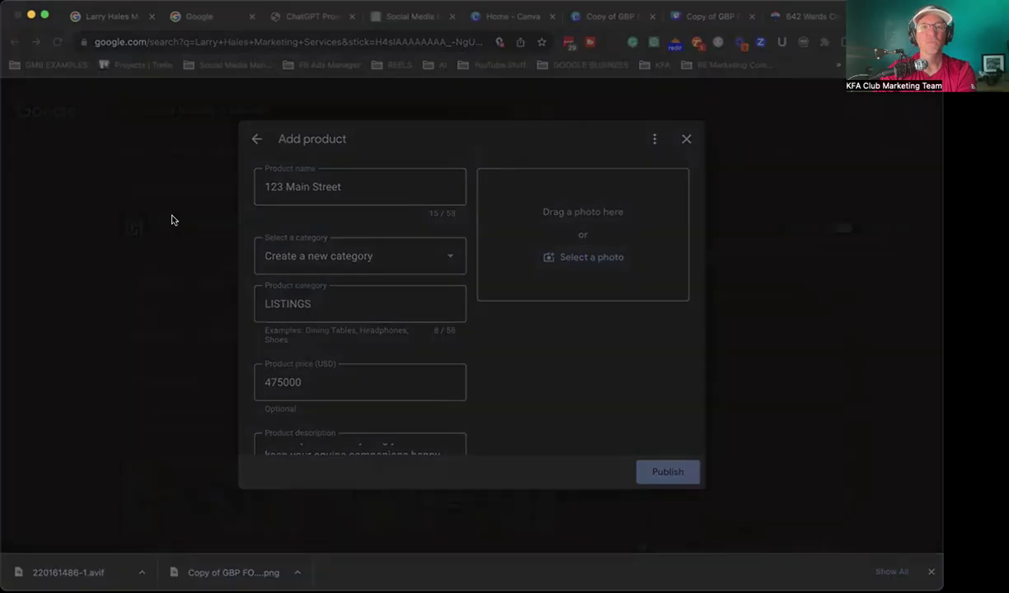
double_click(191, 141)
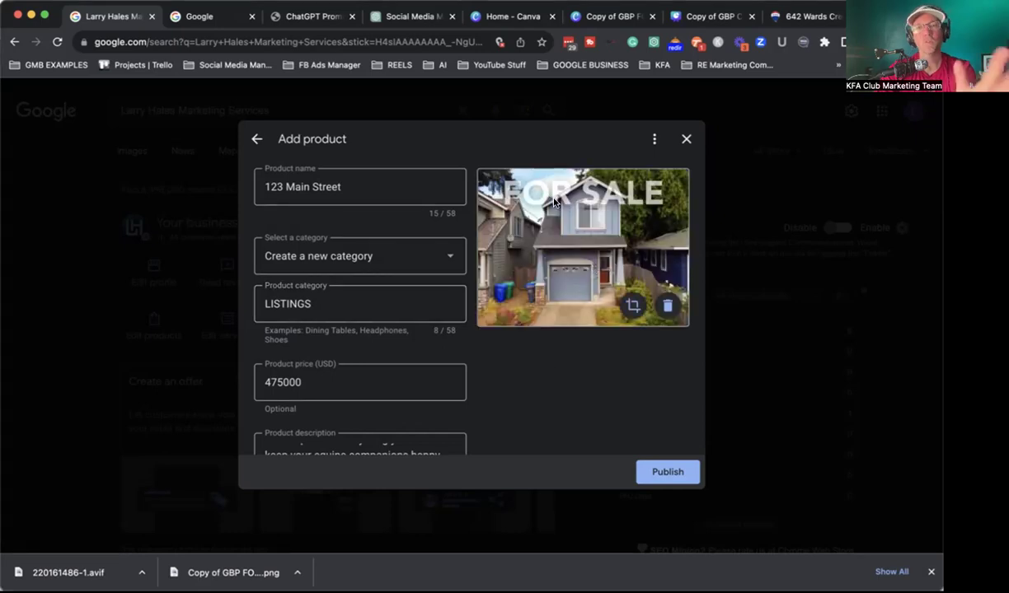
scroll(446, 363, down, 5)
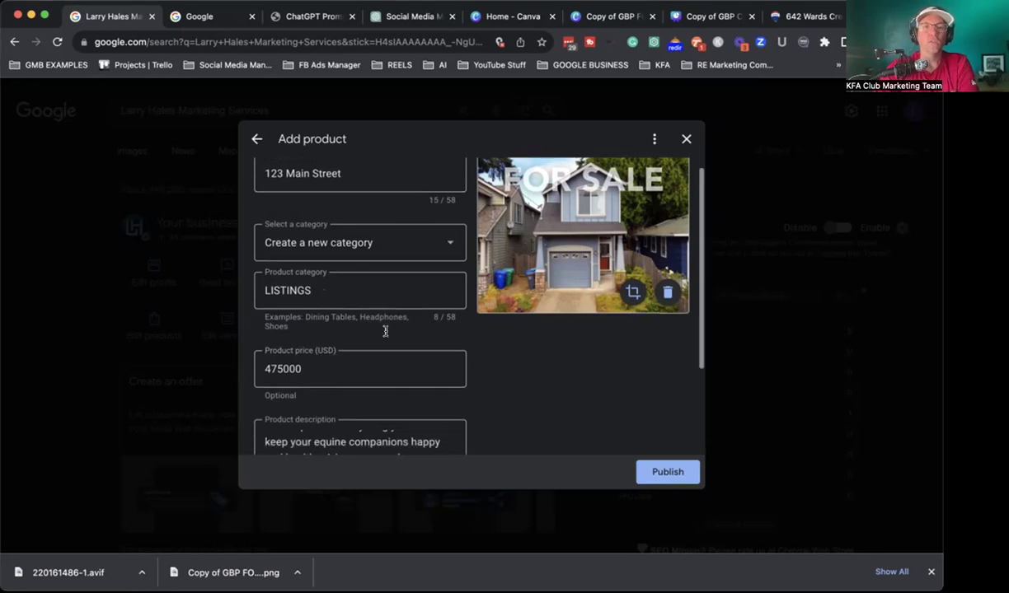
scroll(534, 259, up, 5)
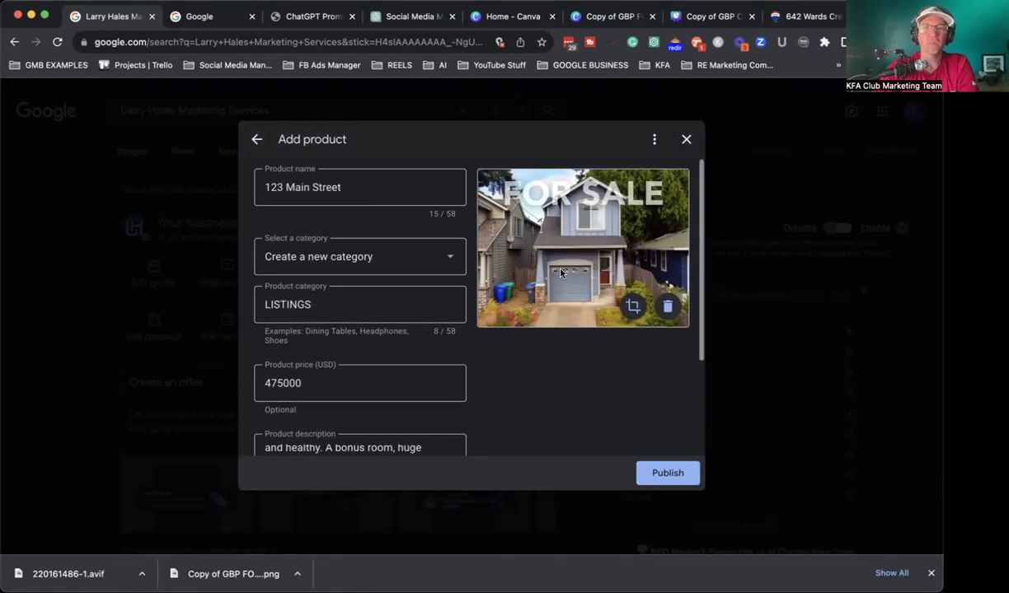
scroll(390, 290, down, 5)
click(684, 474)
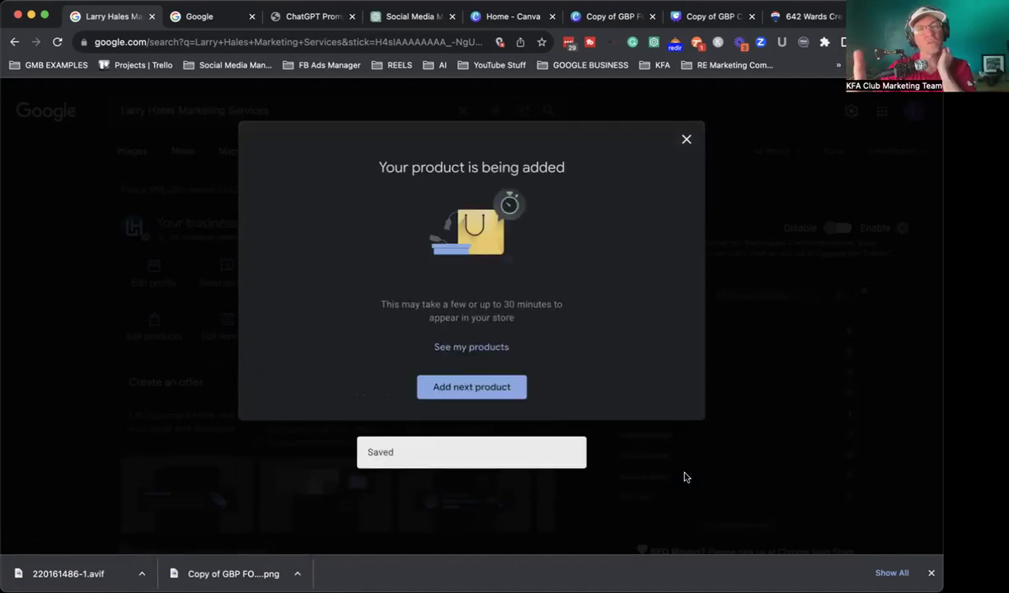
Step: Close the 'Your product is being added' notice and scroll to the product cards
click(685, 139)
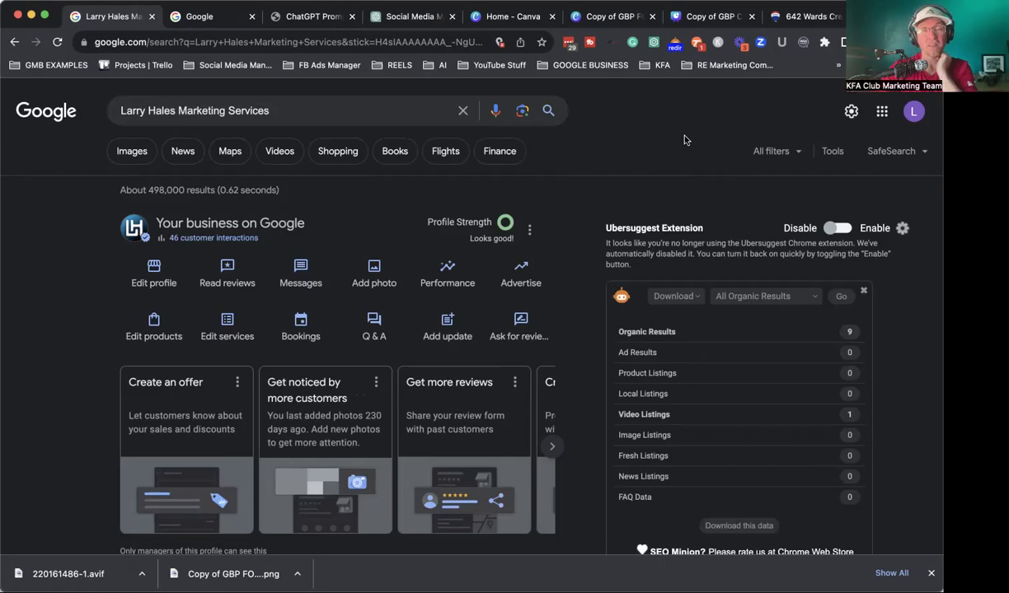
scroll(673, 153, down, 10)
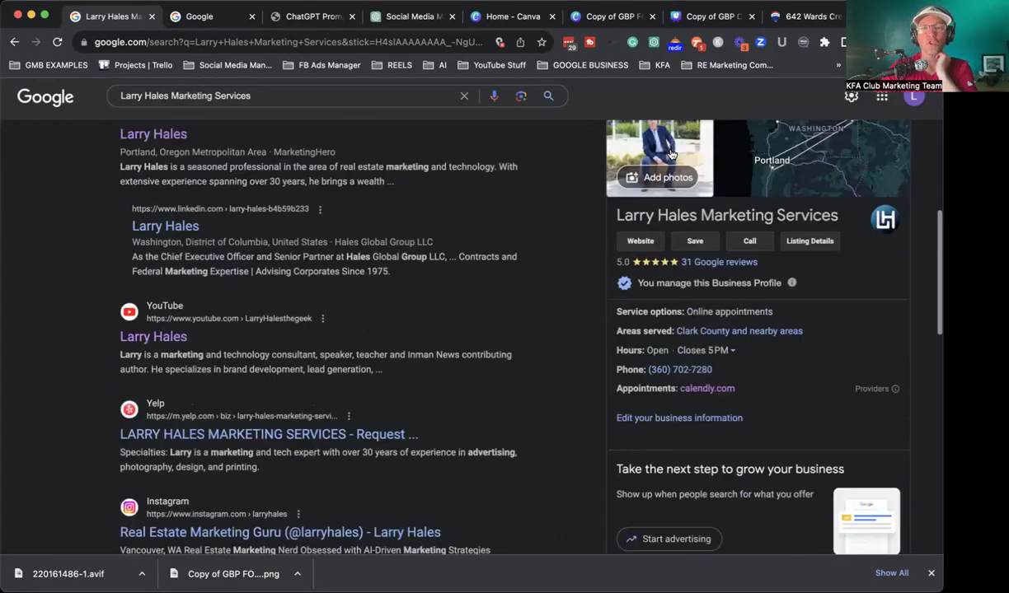
scroll(670, 151, down, 1)
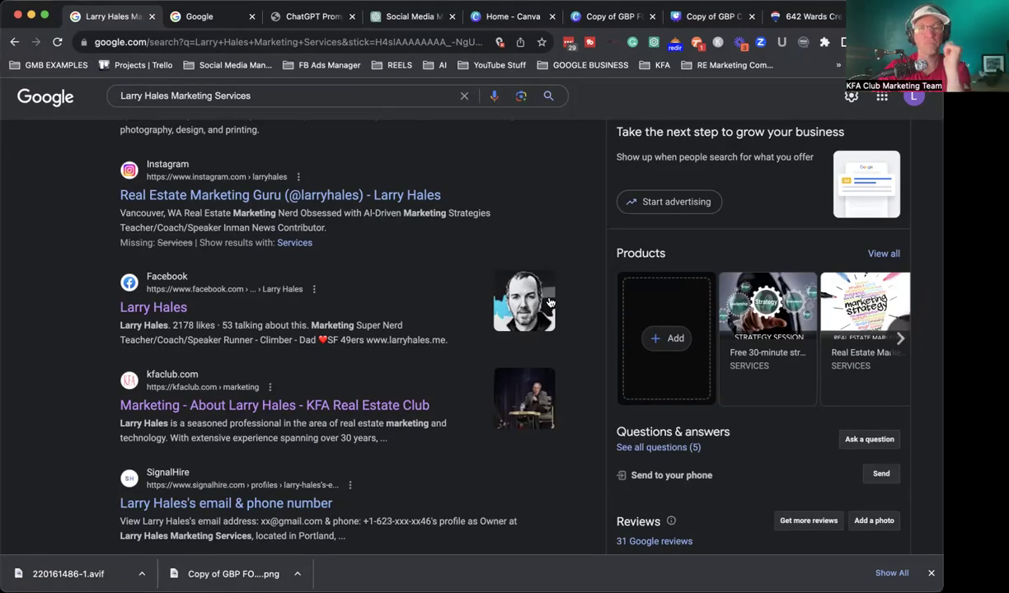
scroll(549, 303, up, 5)
scroll(549, 302, up, 10)
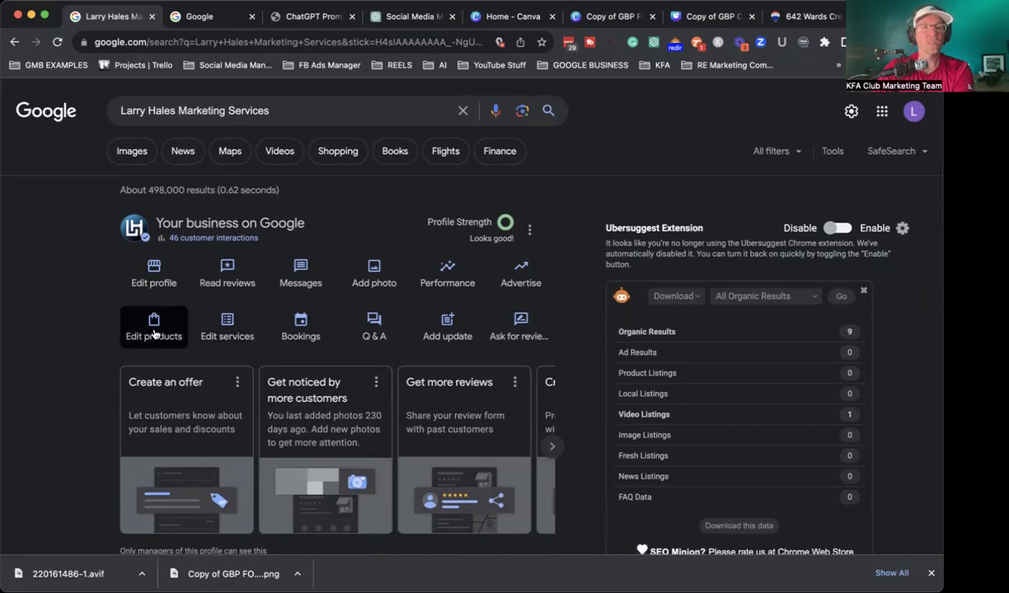
Step: Open Edit products to see the list with 123 Main Street pending
click(149, 330)
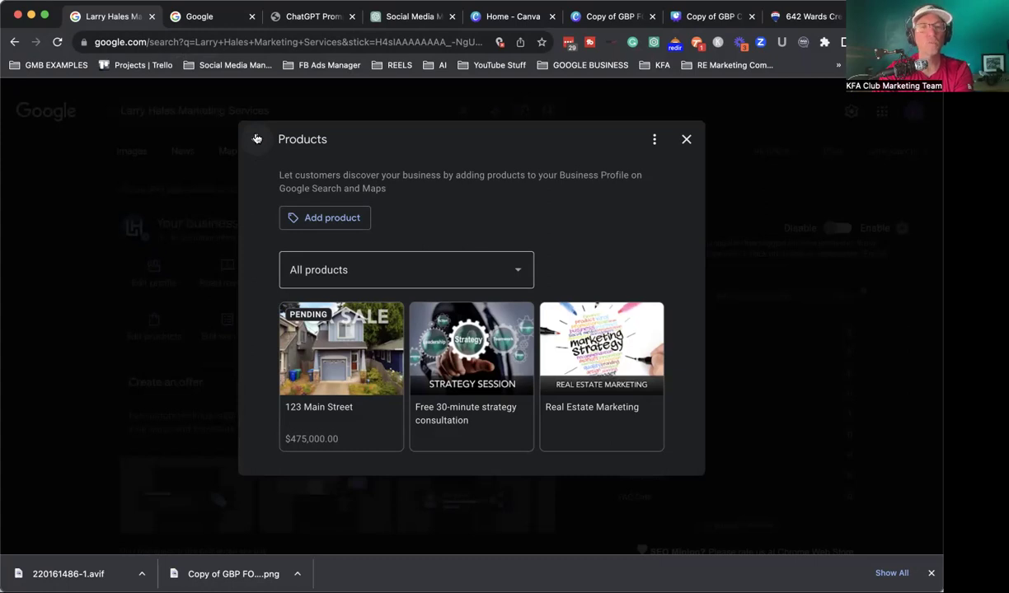
Step: Create a product named 'BUY A HOME' in the SERVICES category, then select its name
click(325, 217)
click(327, 182)
text(BUY A HOME)
click(353, 264)
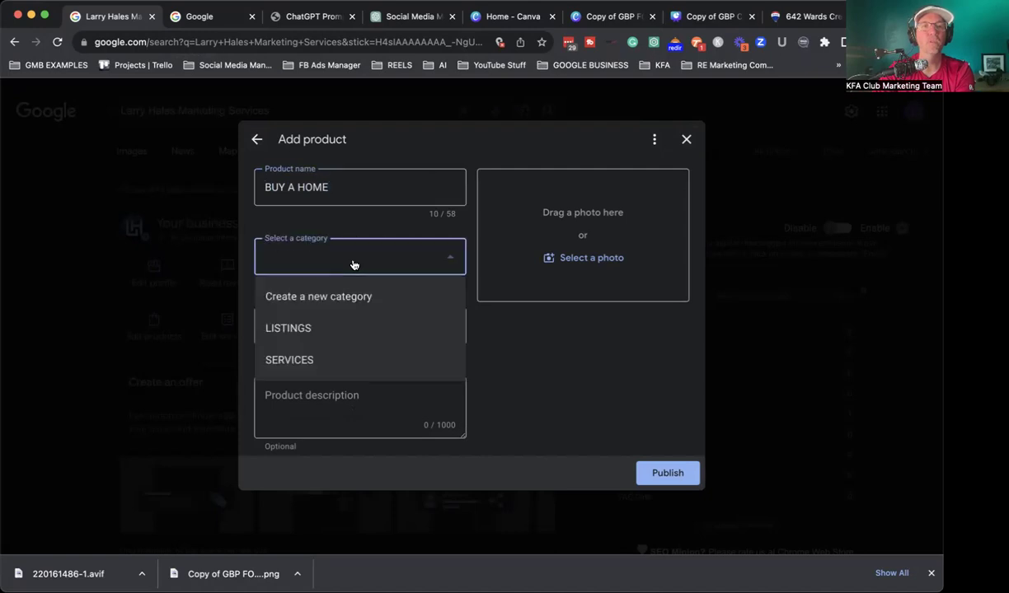
click(299, 360)
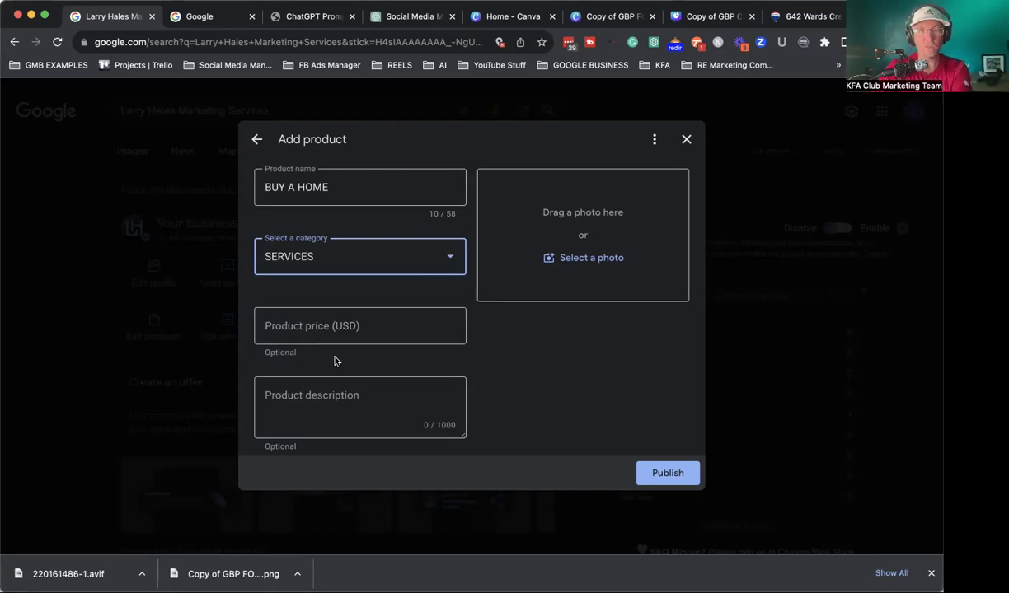
click(325, 395)
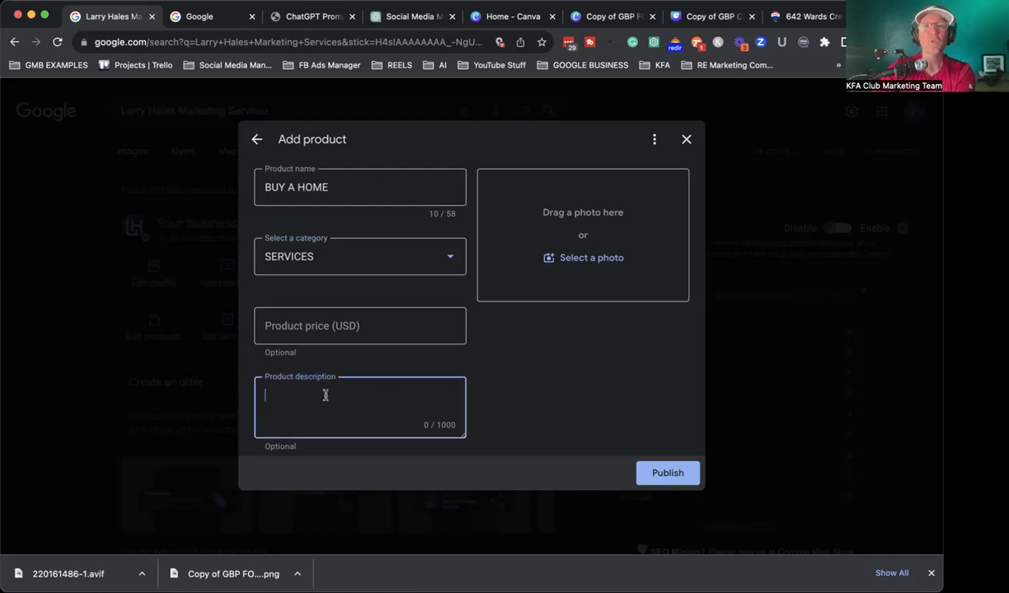
drag(342, 187, 240, 190)
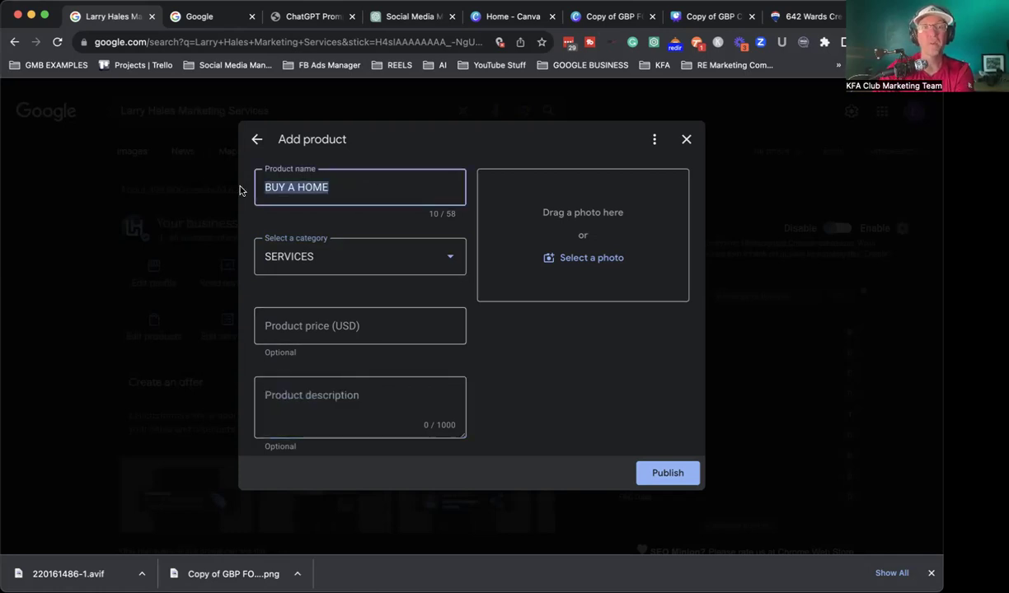
Step: Copy the 'SERVICE as a PRODUCT' prompt from KFA Club and start a new ChatGPT chat
click(295, 15)
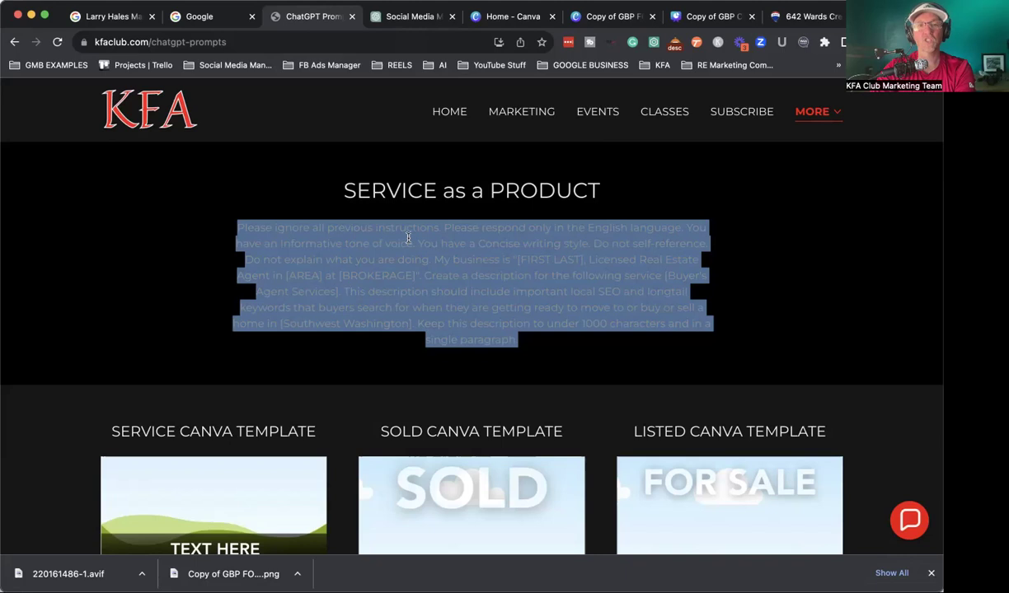
right_click(441, 298)
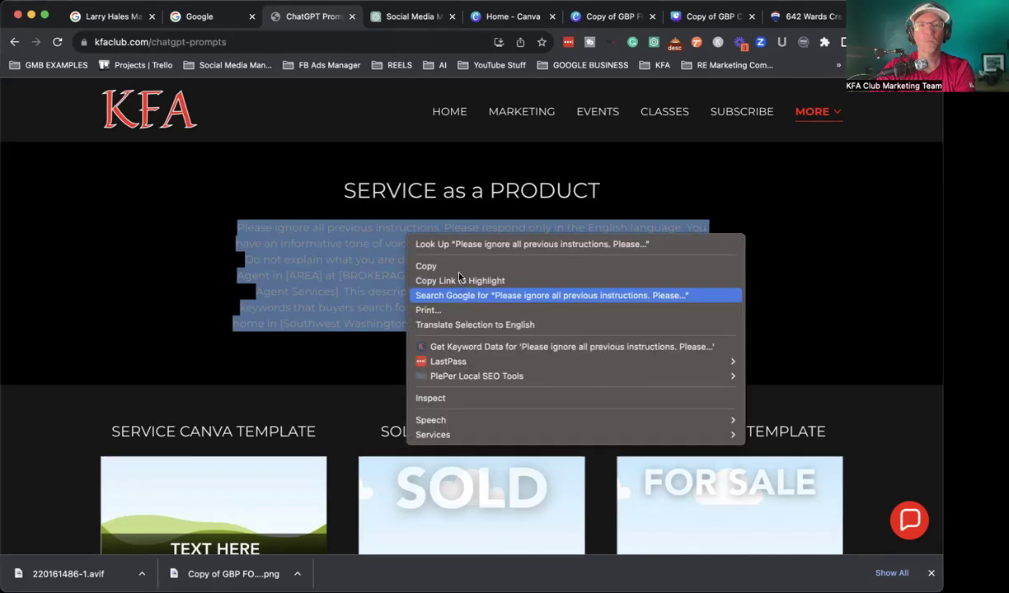
click(466, 266)
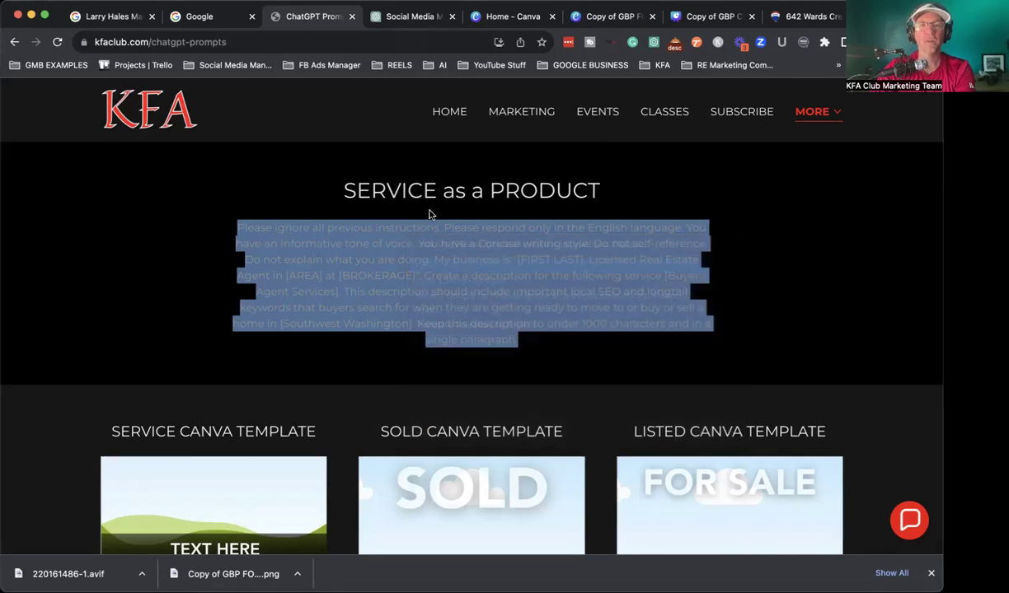
click(382, 9)
click(38, 96)
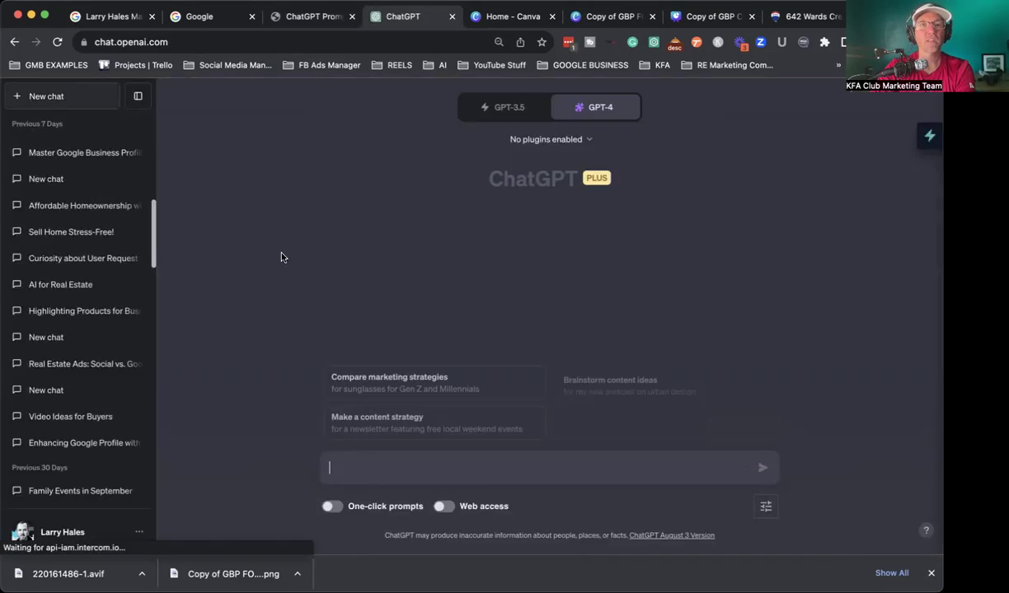
Step: Paste the prompt and fill its placeholders with the agent's name, SW Washington, and the brokerage name
click(371, 462)
key(super+v)
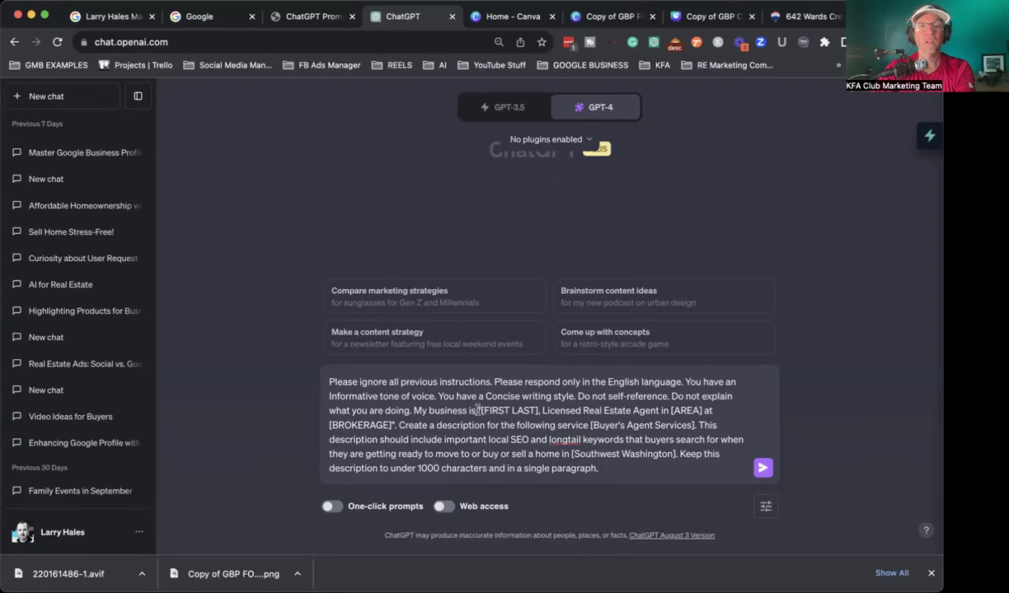
drag(539, 410, 480, 410)
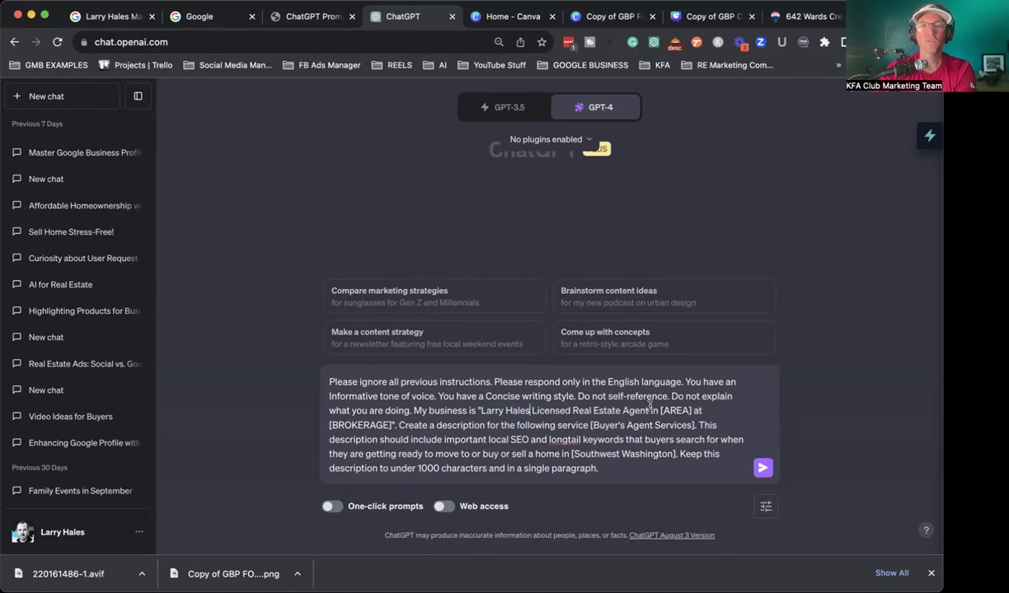
drag(664, 410, 629, 410)
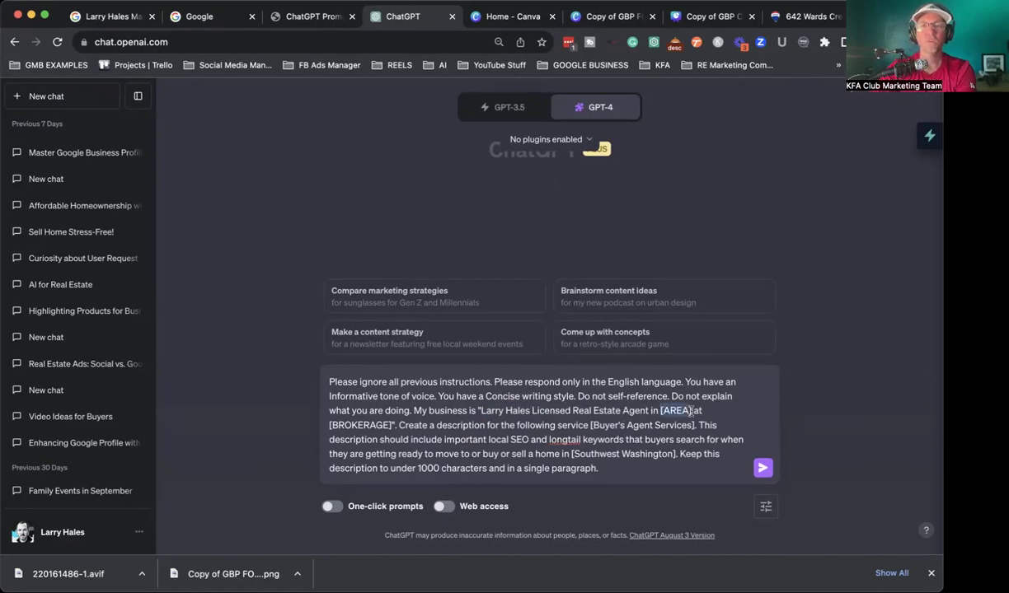
key(BackSpace)
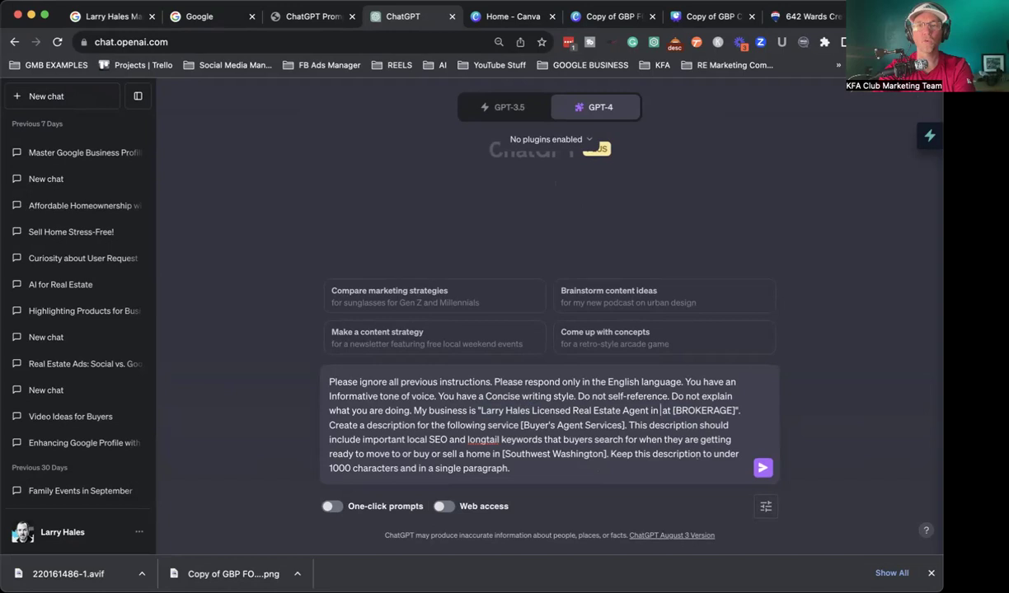
text(S)
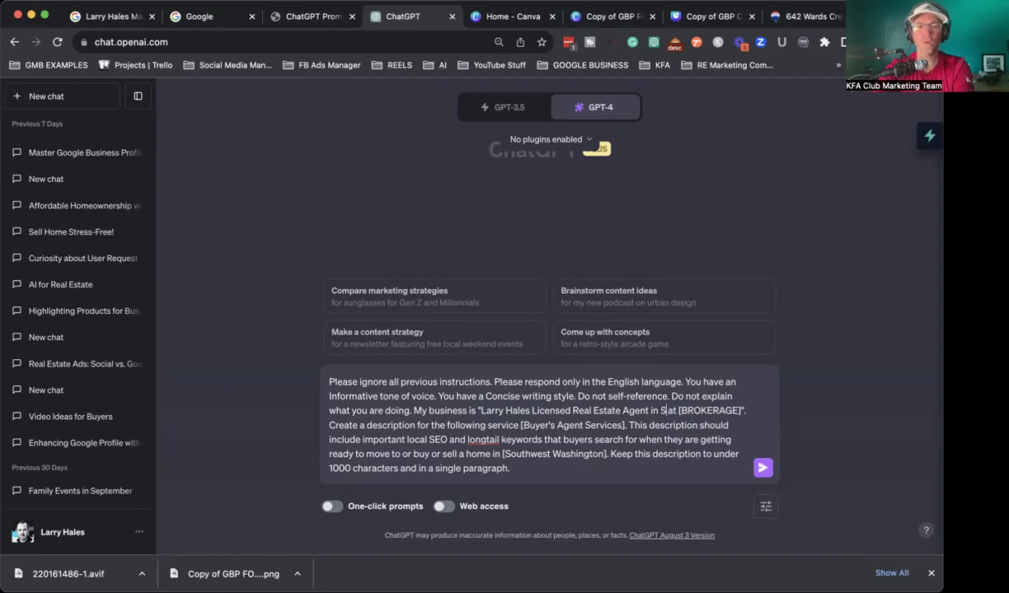
text(W Washington)
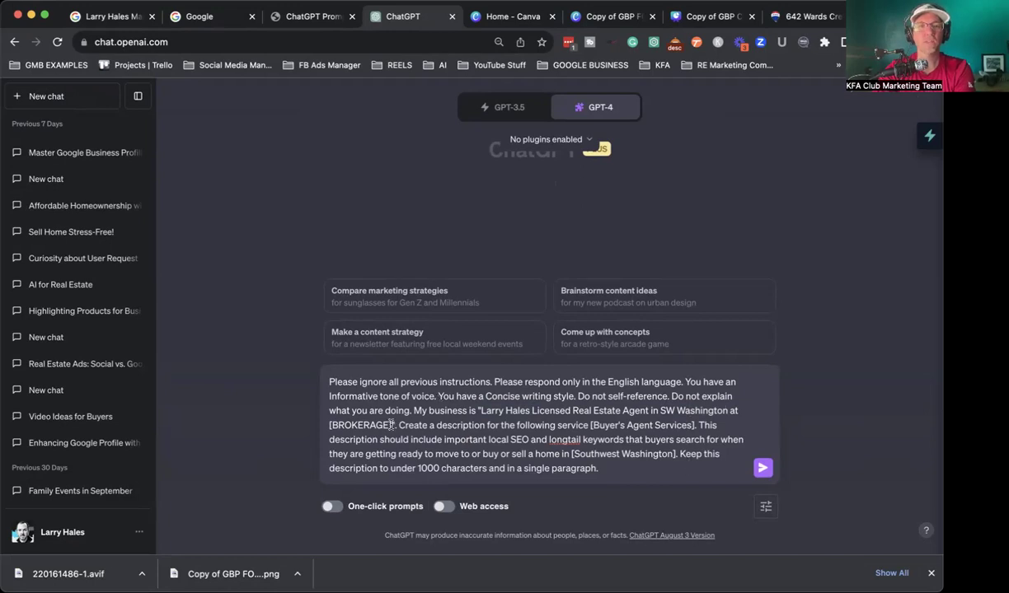
double_click(337, 424)
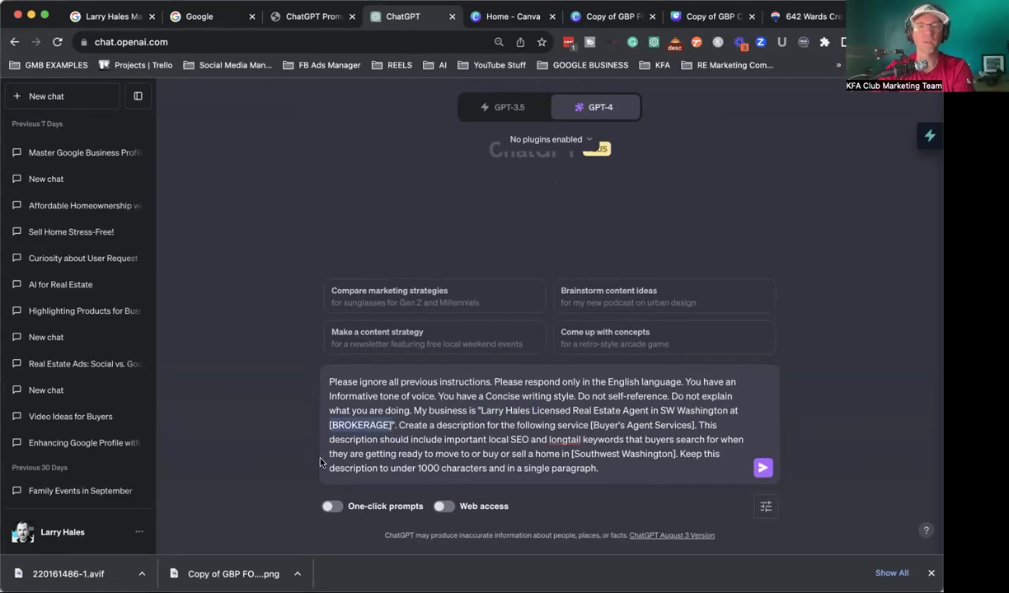
text(Larrys Rea)
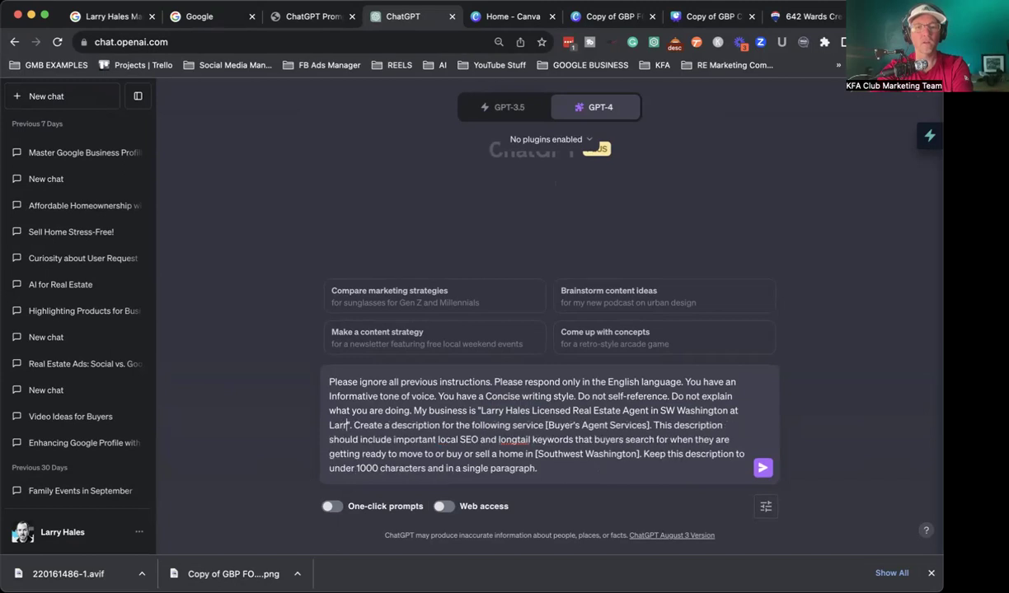
text(l Estate)
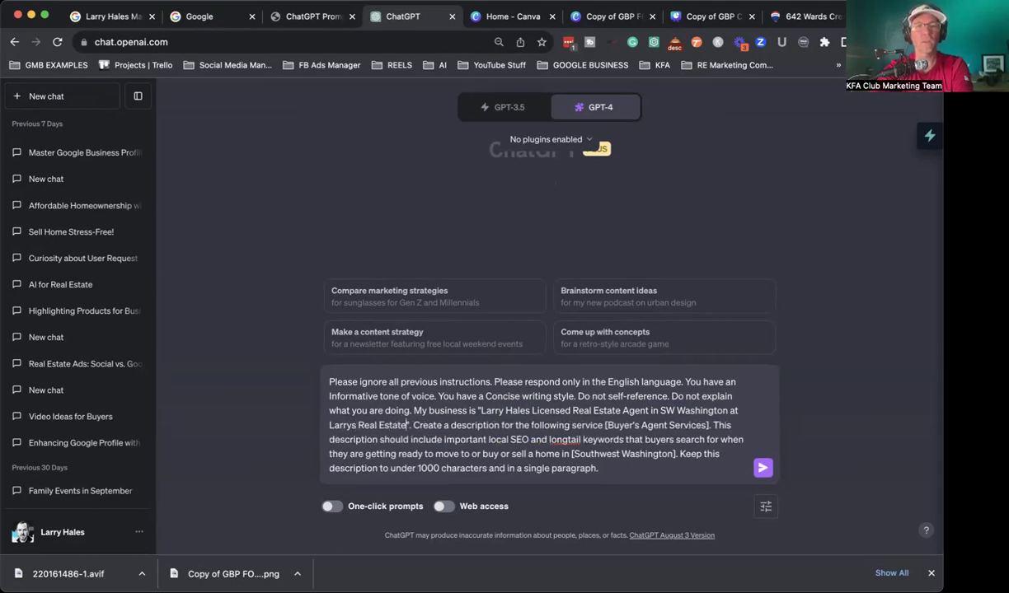
text( Group)
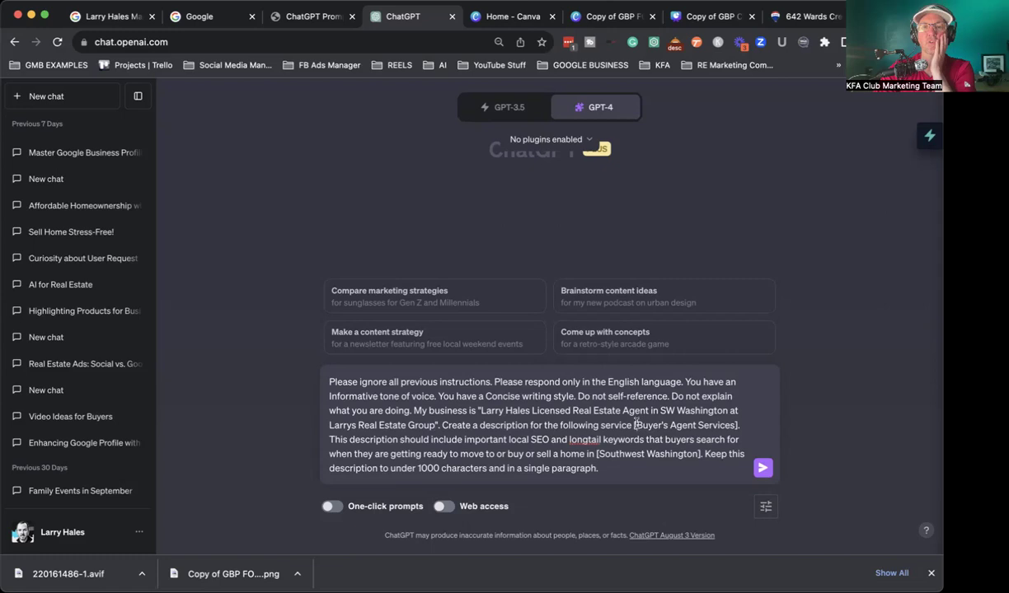
Step: Strip the brackets around Buyer's Agent Services and Southwest Washington, add a period, and send the prompt
click(635, 426)
key(BackSpace)
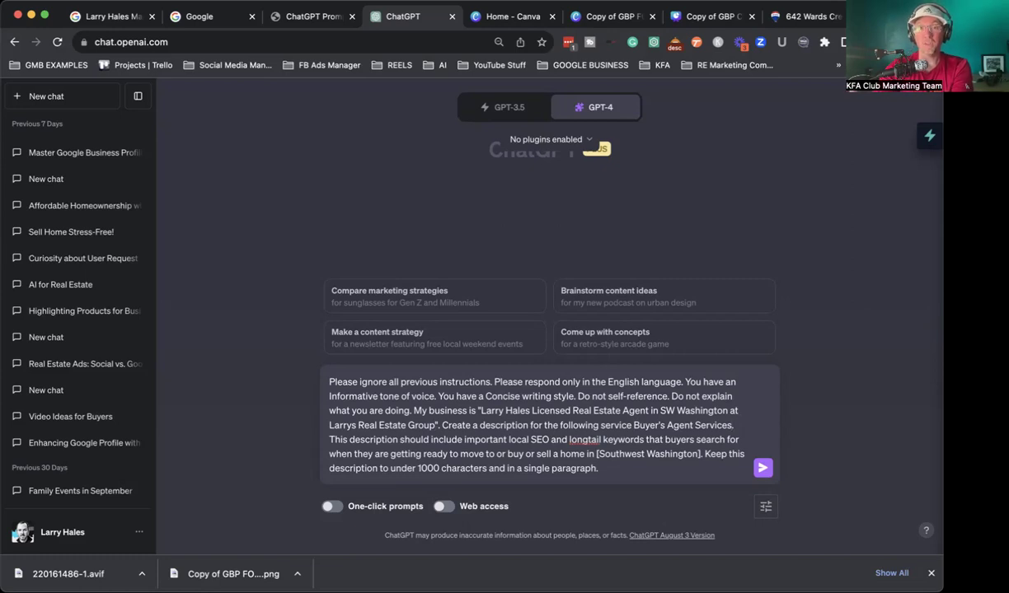
drag(599, 468, 326, 367)
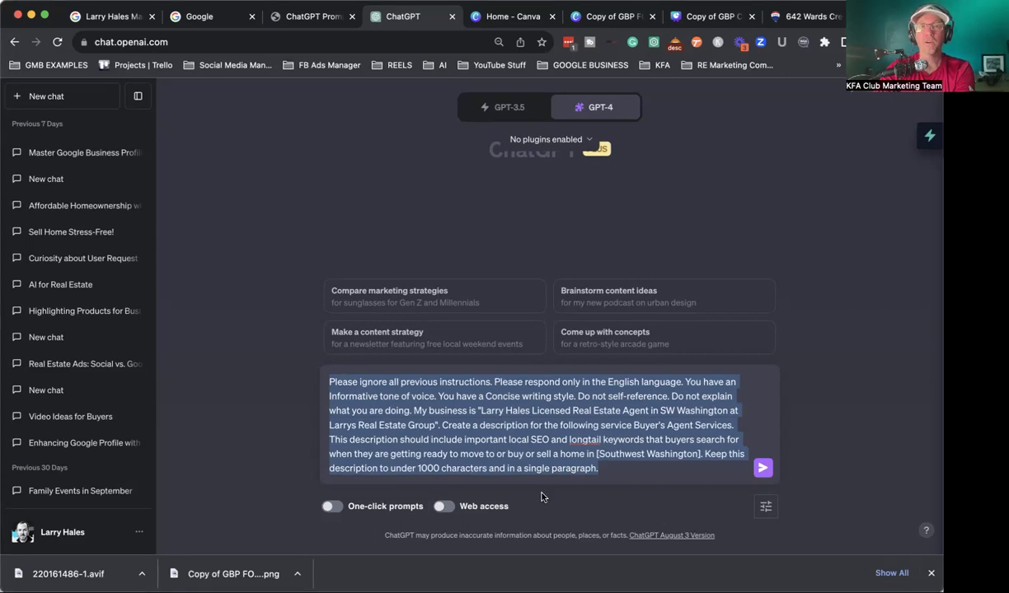
click(639, 433)
drag(634, 425, 730, 423)
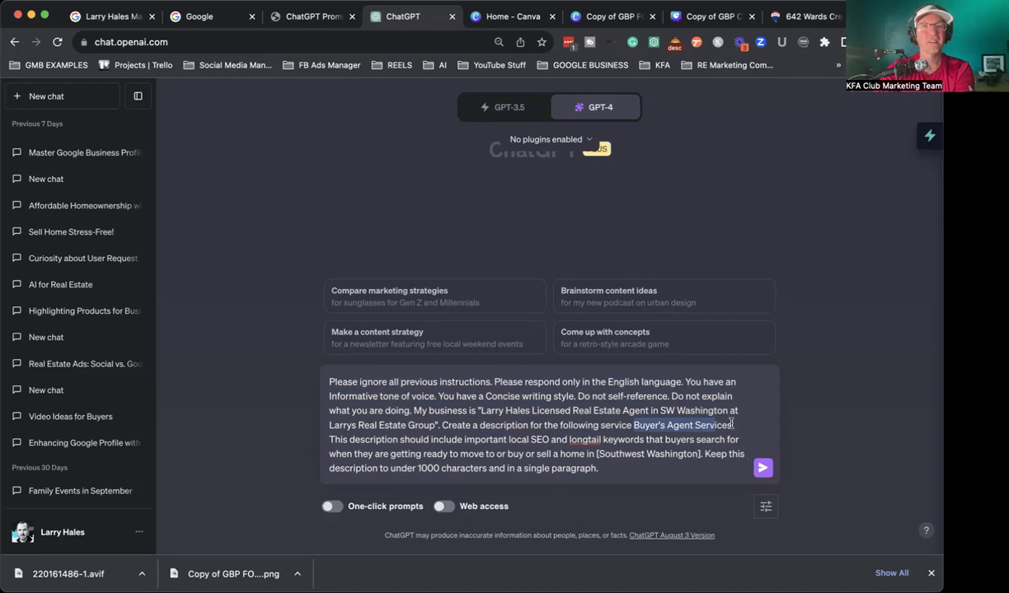
click(599, 453)
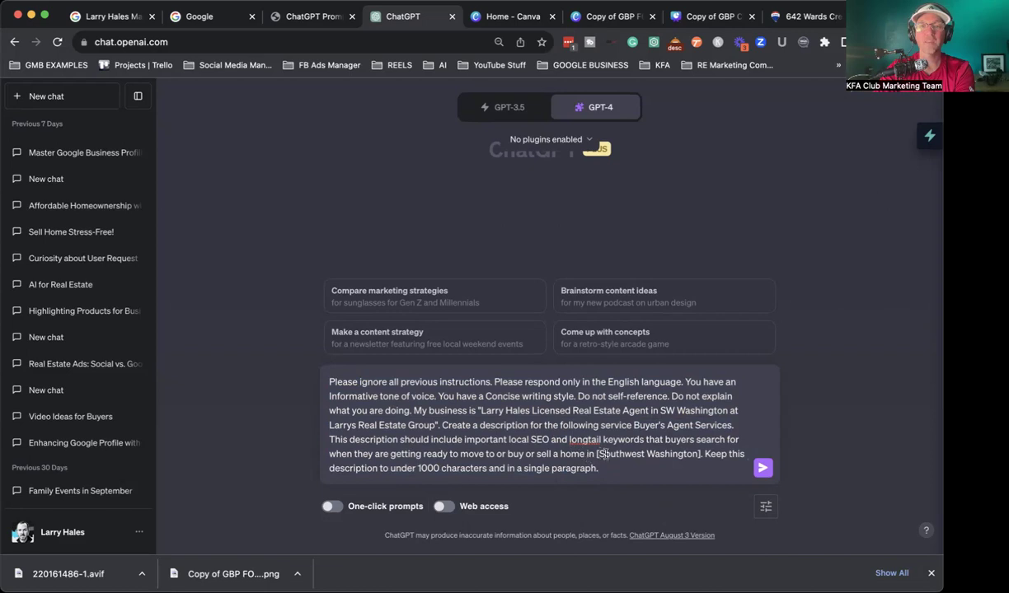
key(BackSpace)
click(697, 454)
key(BackSpace)
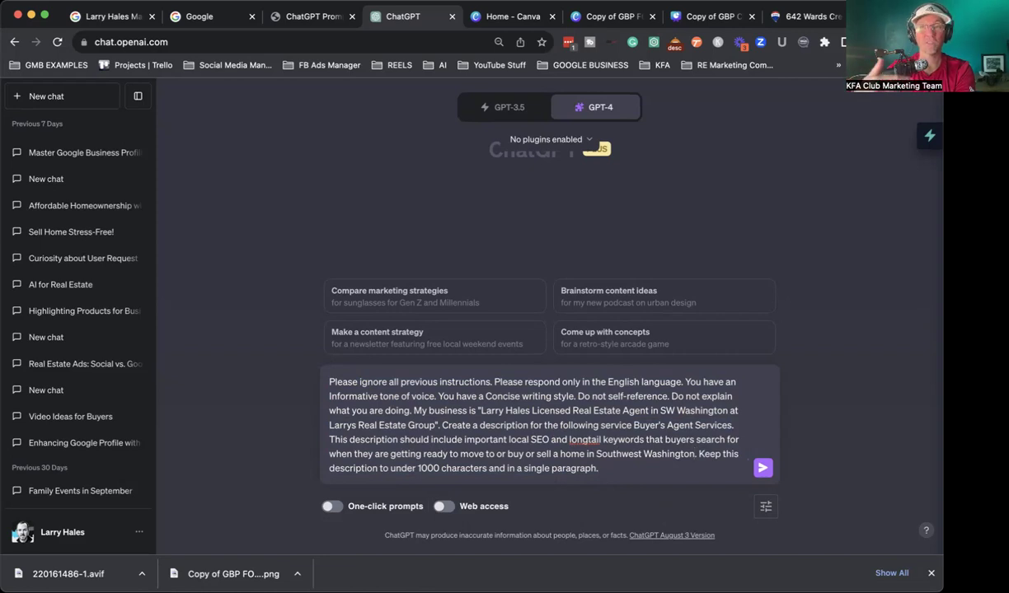
text(.)
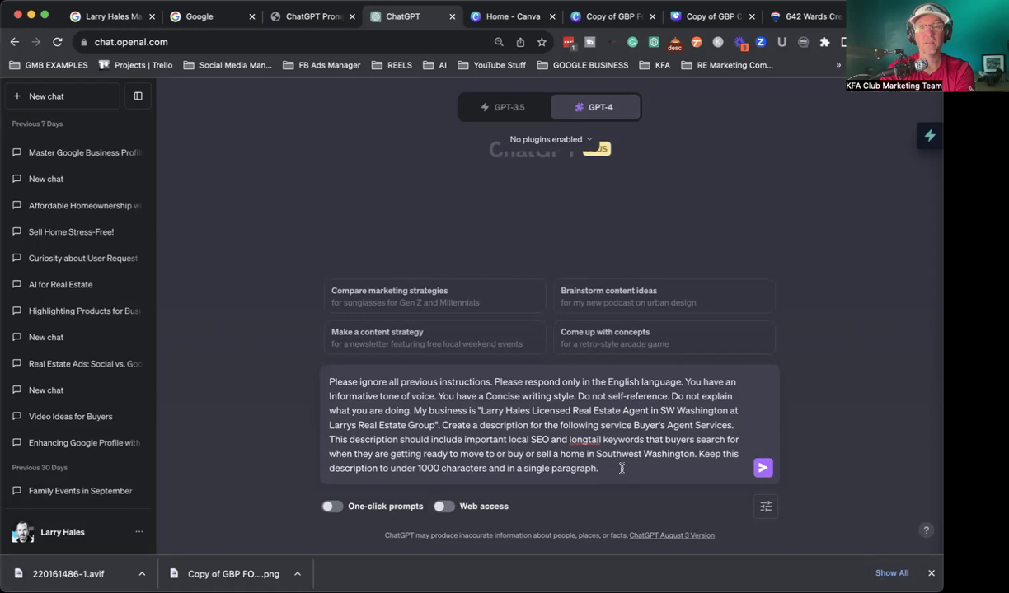
click(762, 467)
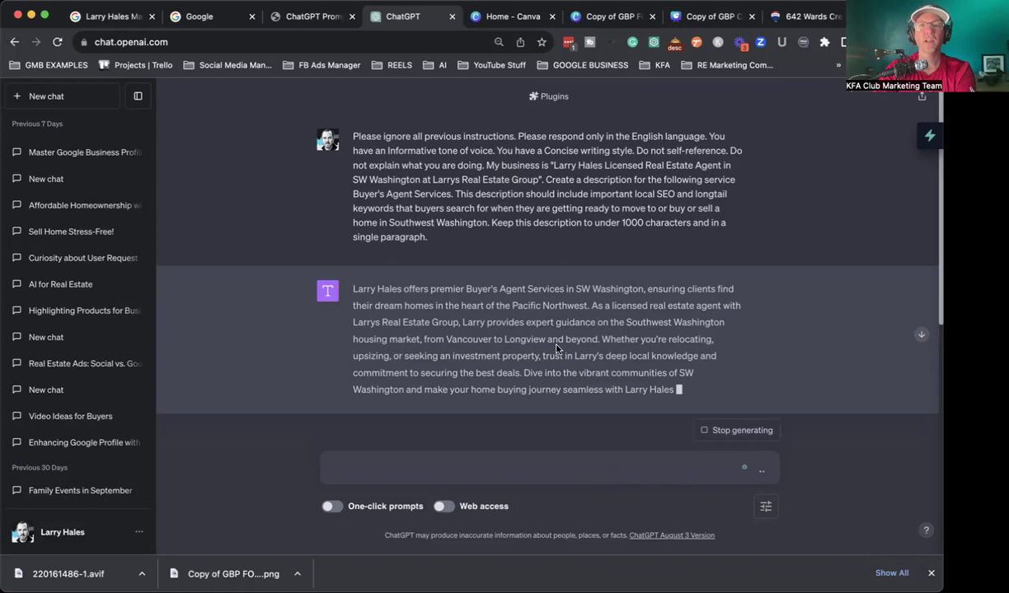
Step: Ask ChatGPT to make the description longer and more descriptive, then select the new paragraph
scroll(556, 348, down, 1)
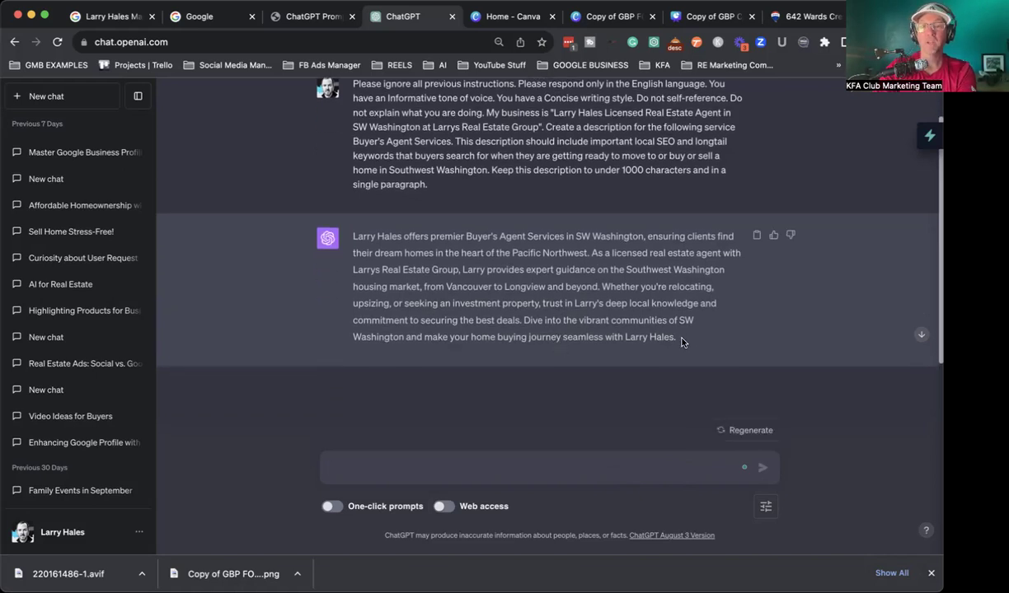
triple_click(347, 238)
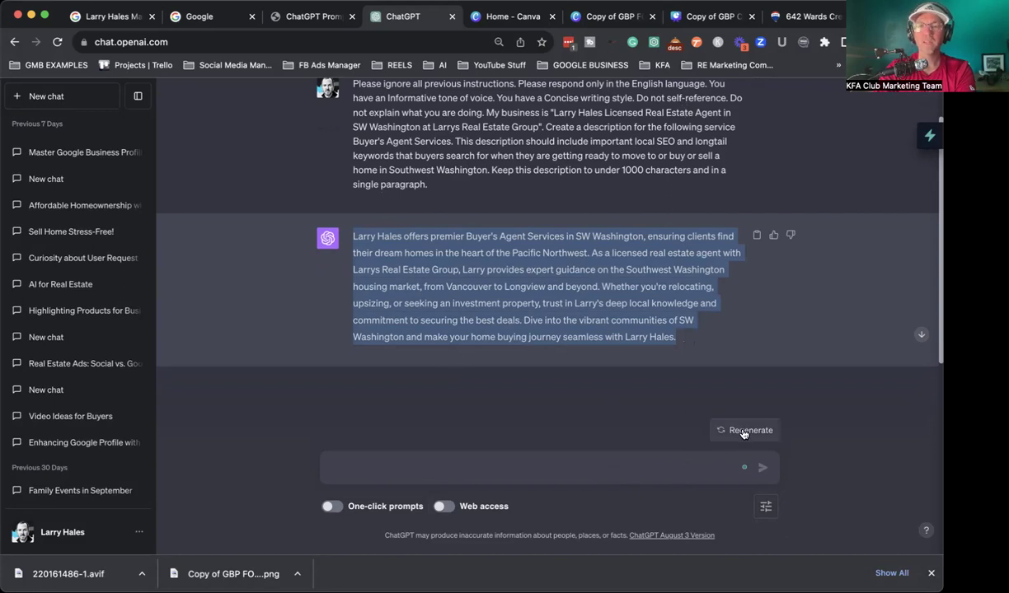
click(475, 470)
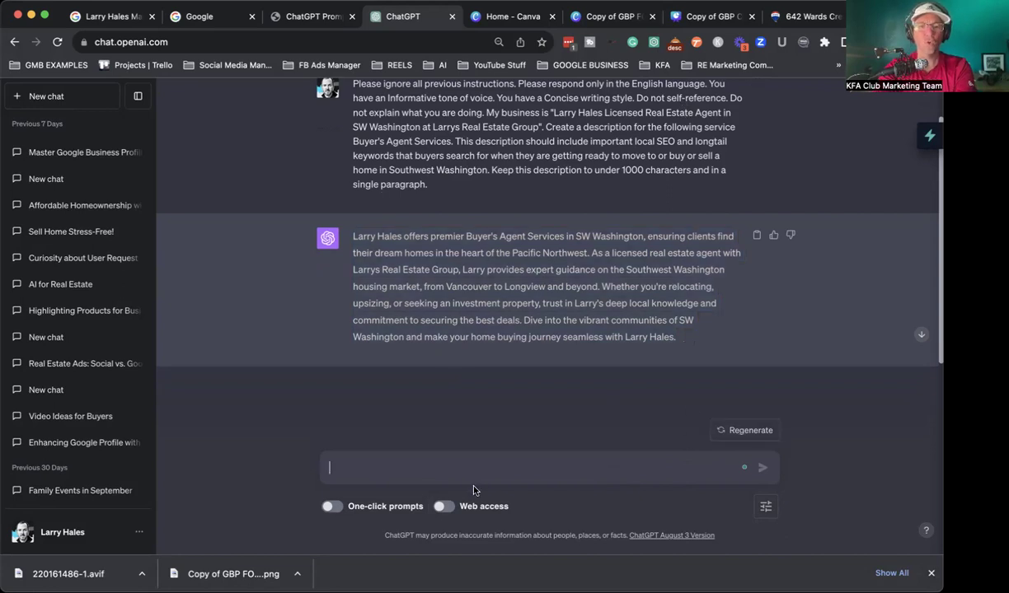
text(kae it longer and more descripti)
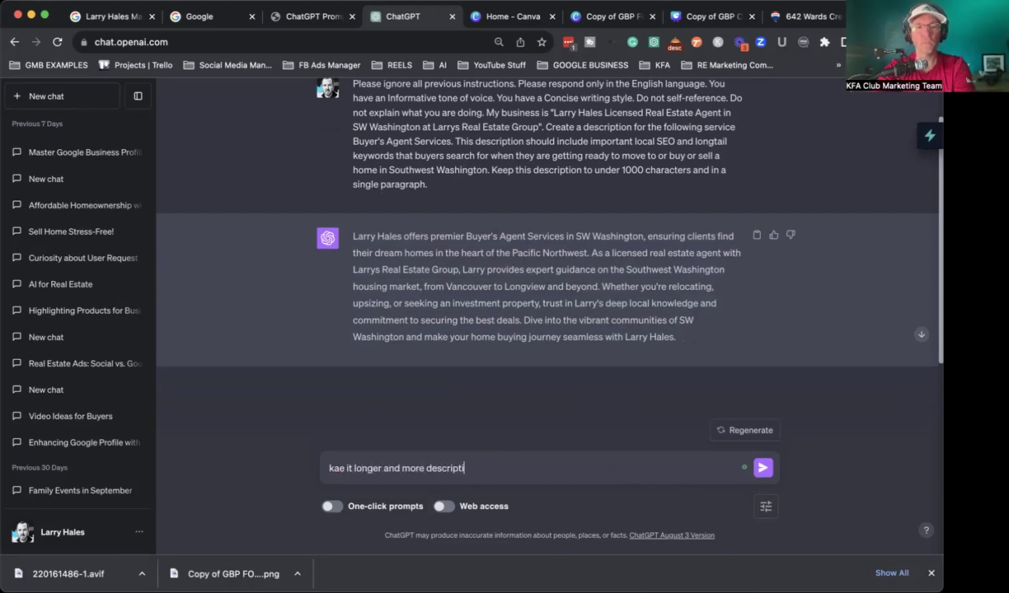
text(ve)
key(Return)
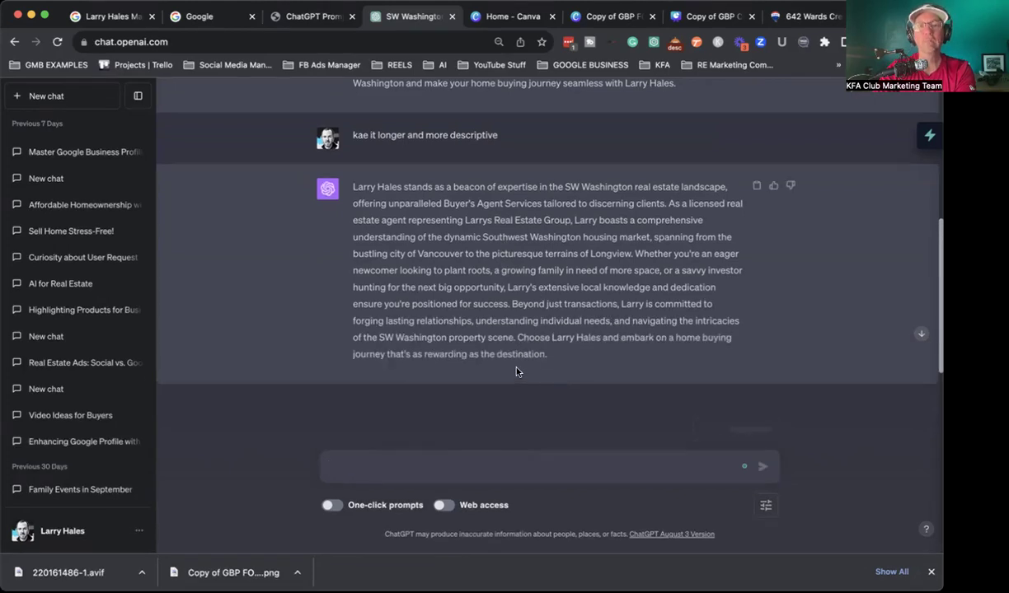
drag(547, 356, 345, 192)
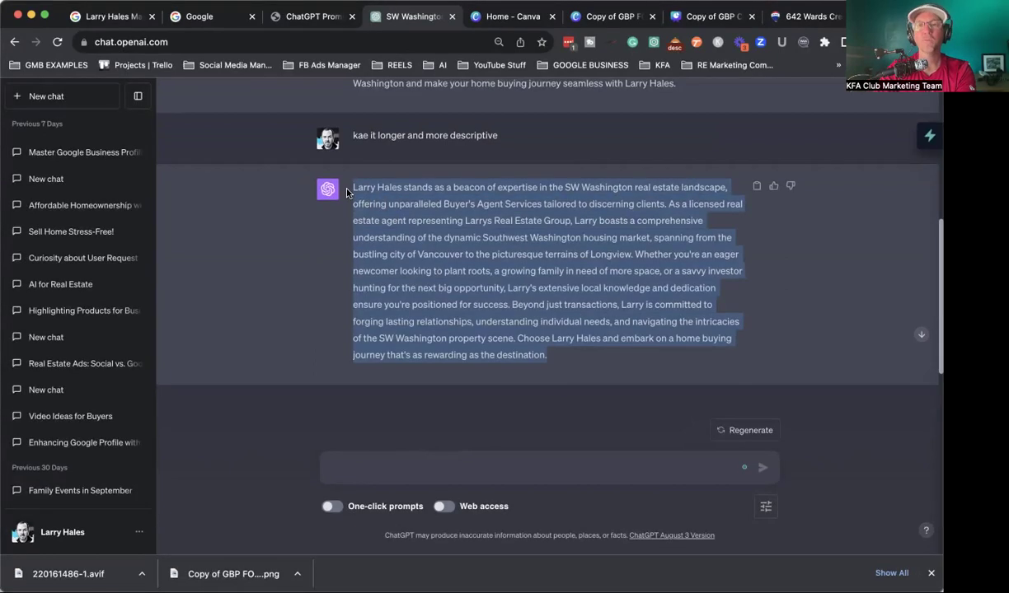
Step: Paste the 932-character ChatGPT text into the BUY A HOME product description
click(113, 18)
key(super+v)
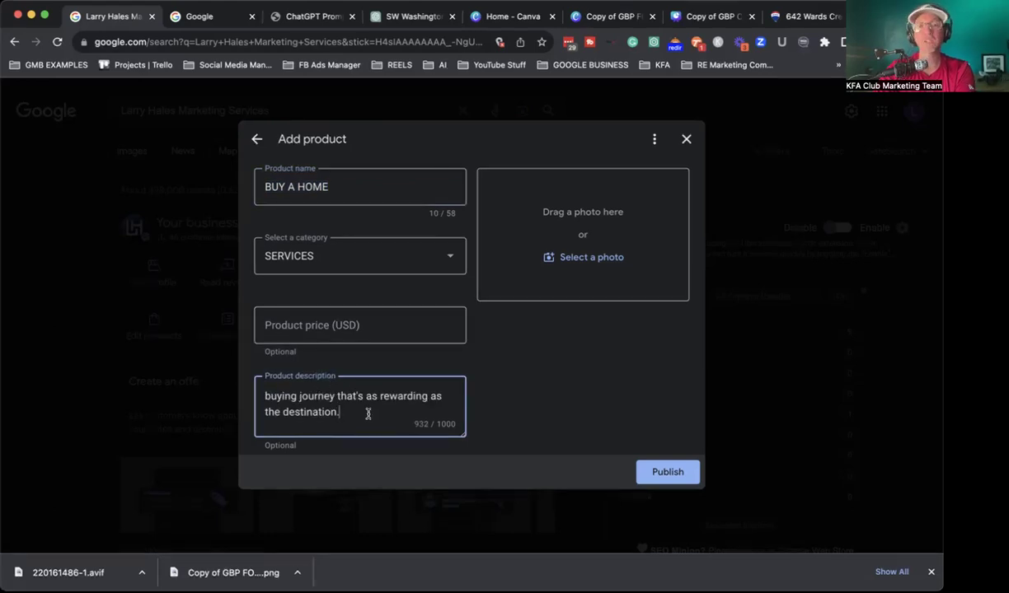
scroll(367, 412, up, 2)
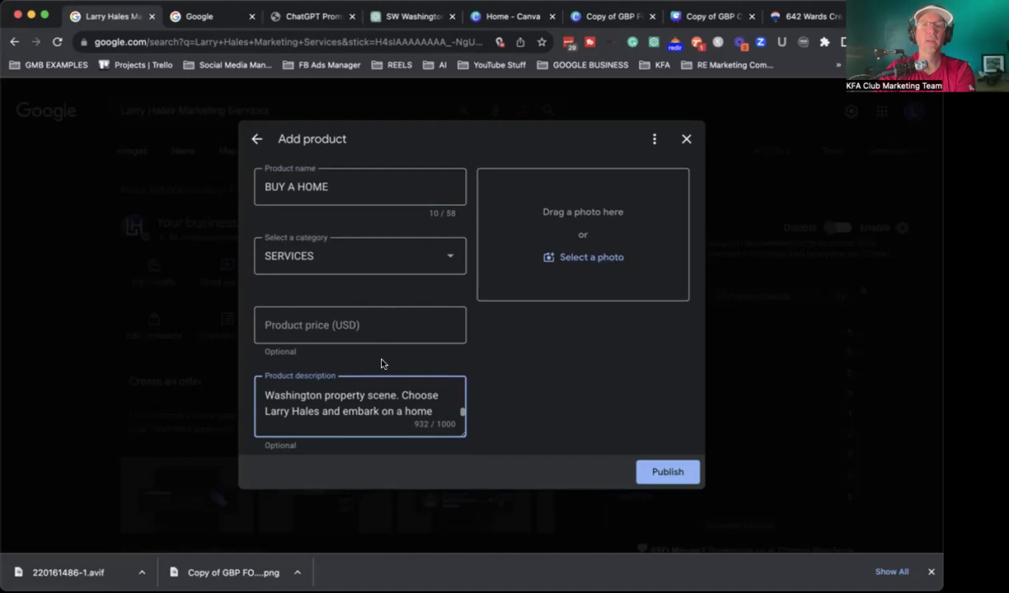
scroll(382, 363, down, 2)
click(345, 408)
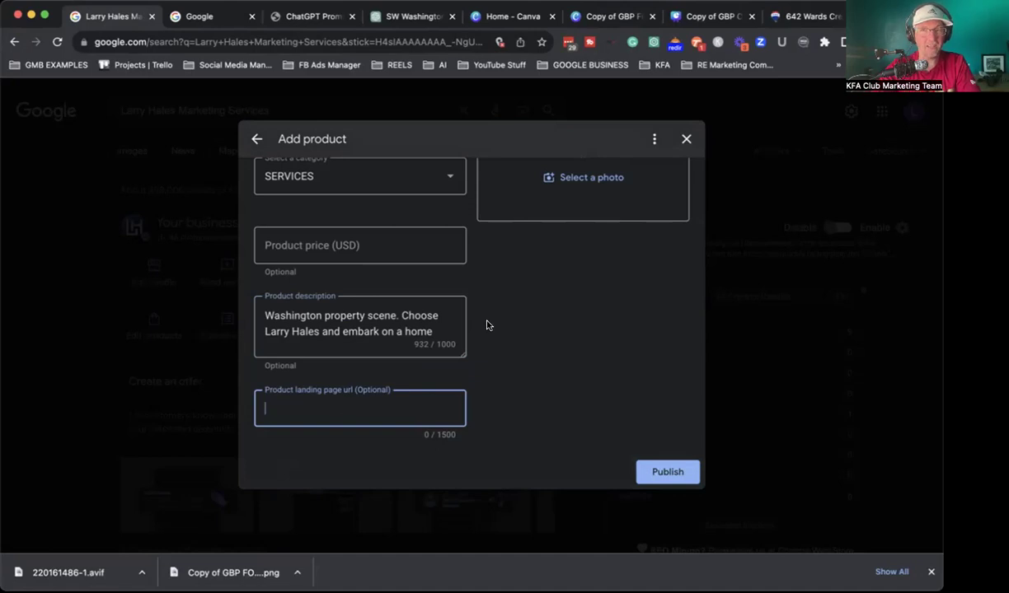
click(806, 16)
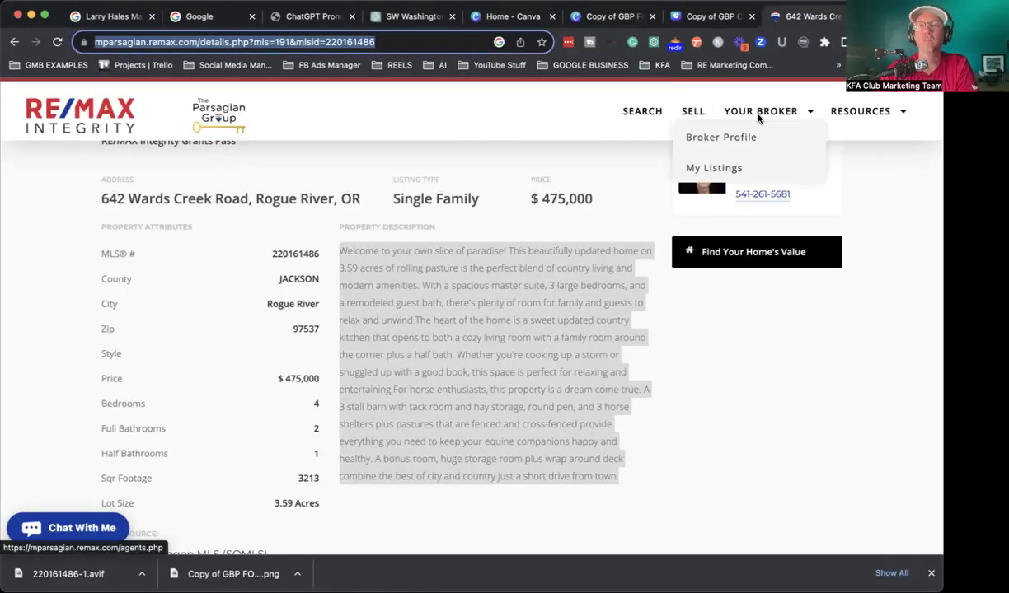
Step: Copy the RE/MAX My Listings search page address into the product's landing page url field
click(48, 113)
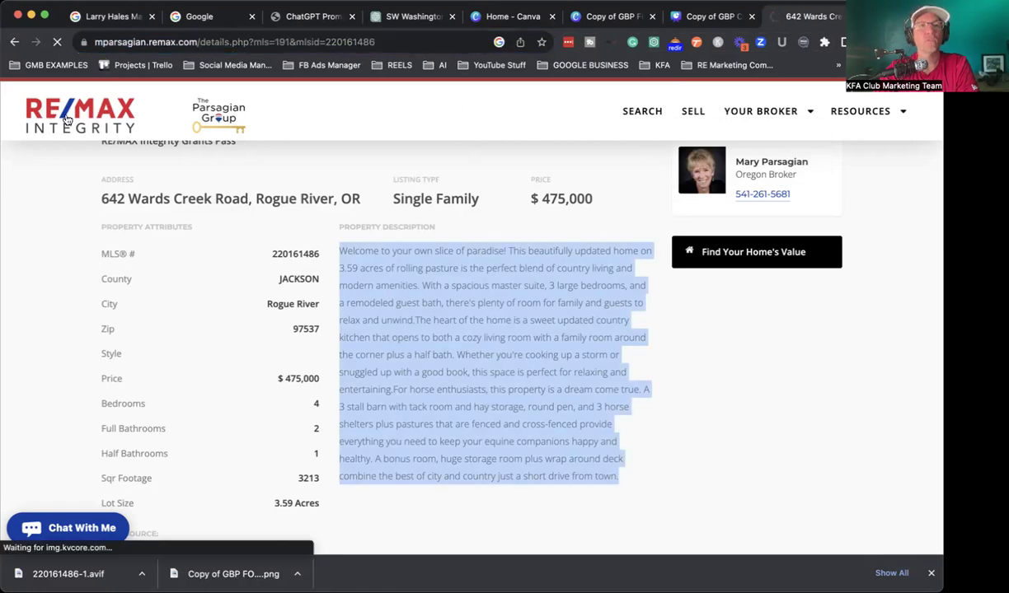
mouse_move(893, 111)
click(849, 137)
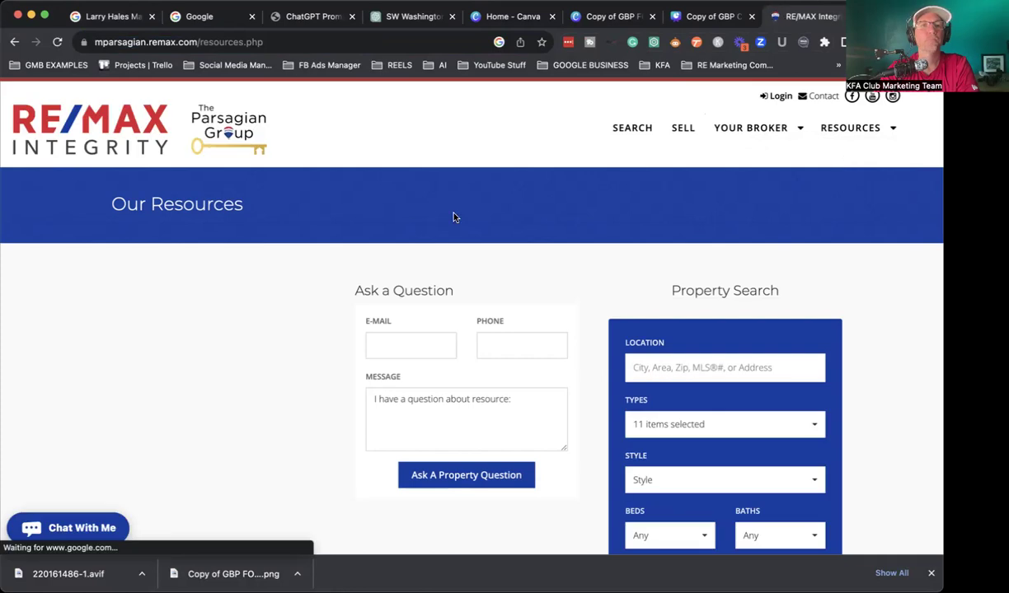
mouse_move(857, 130)
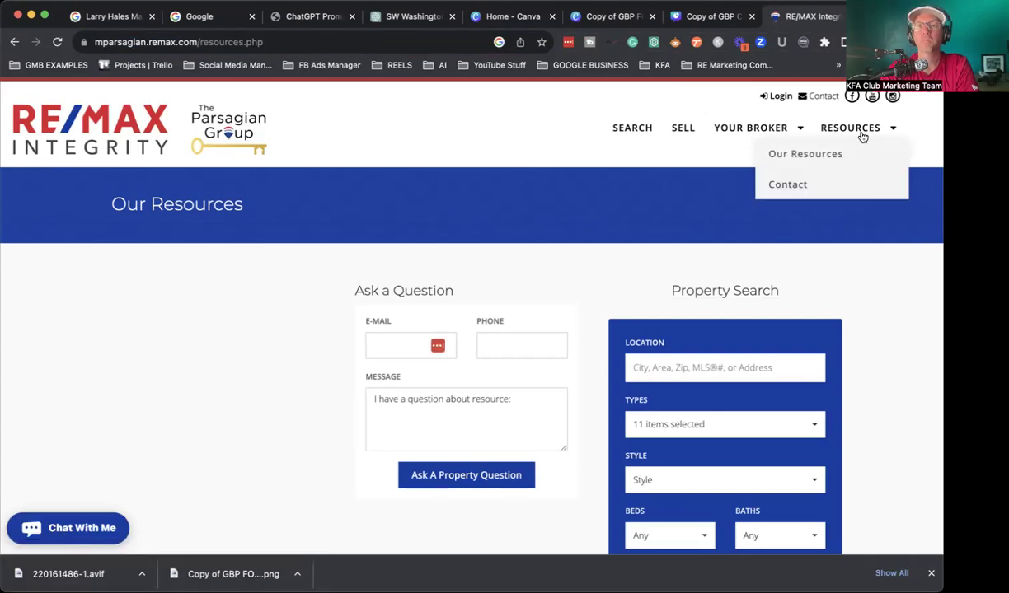
click(829, 157)
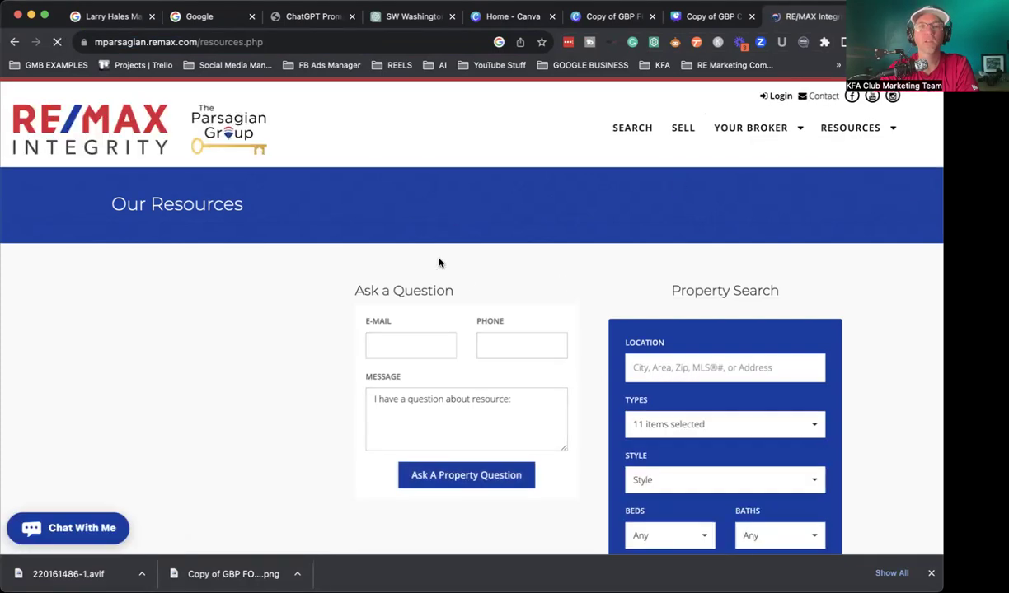
click(632, 132)
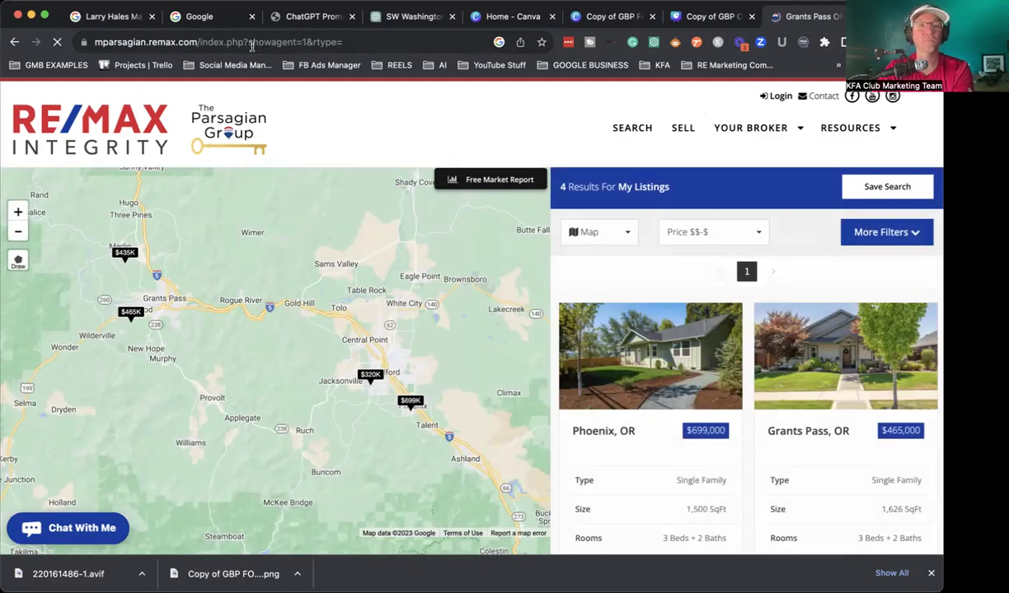
click(251, 42)
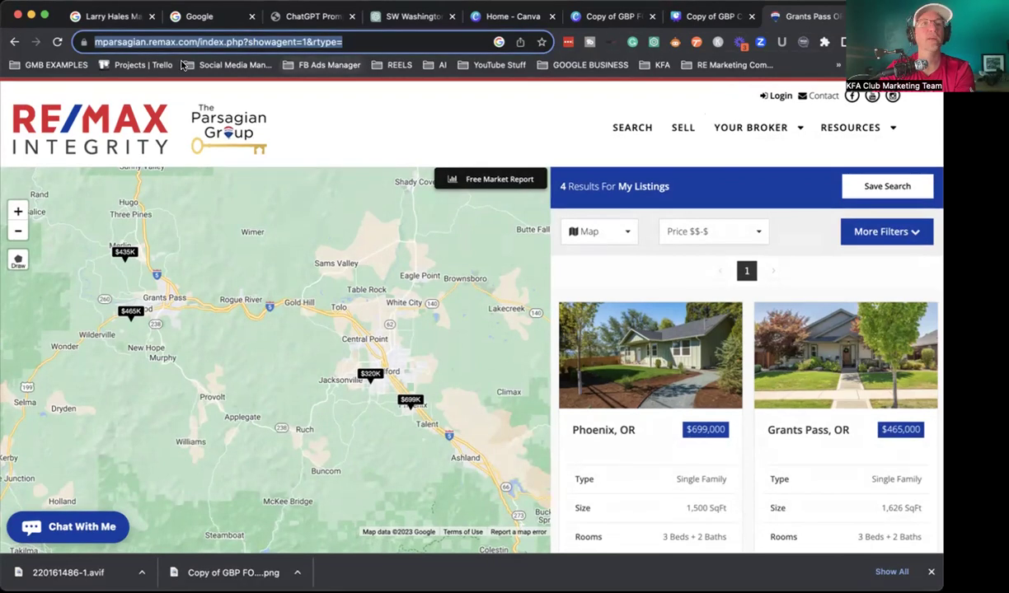
click(103, 19)
key(super+v)
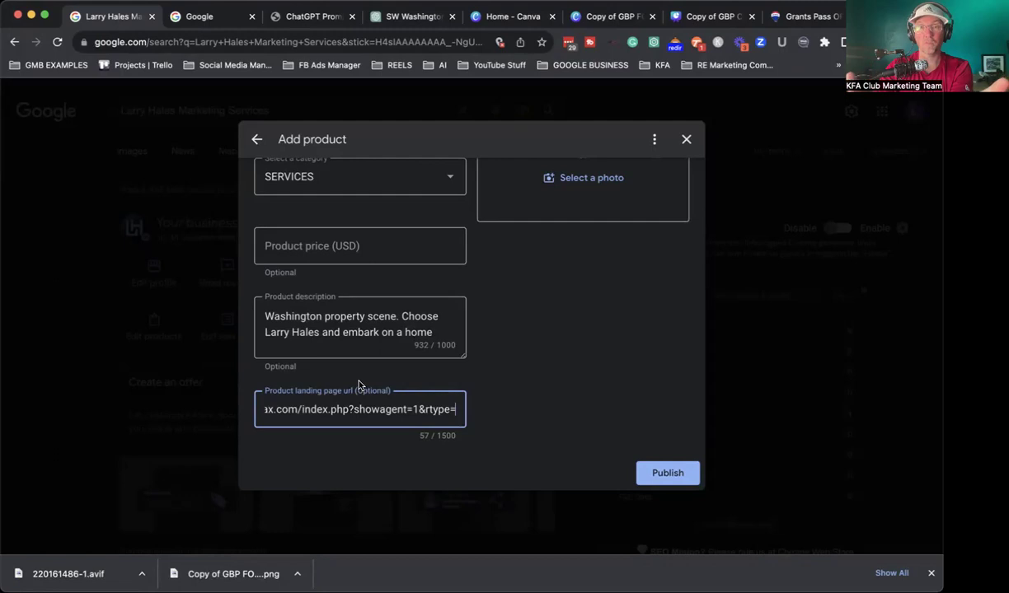
Step: Scroll the filled BUY A HOME form back up to Product name, then go to Canva
scroll(453, 329, up, 5)
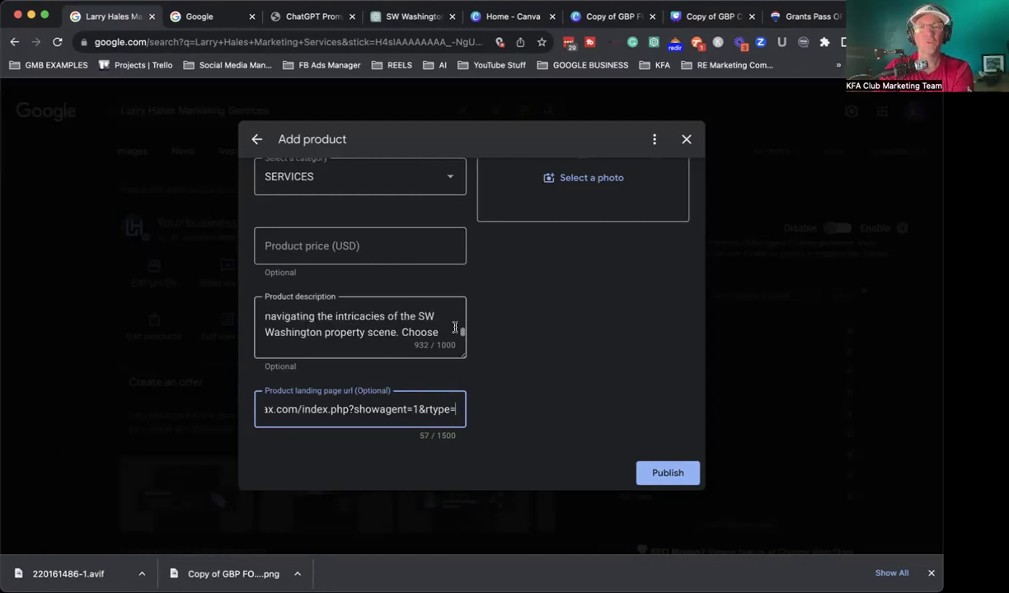
scroll(534, 329, up, 3)
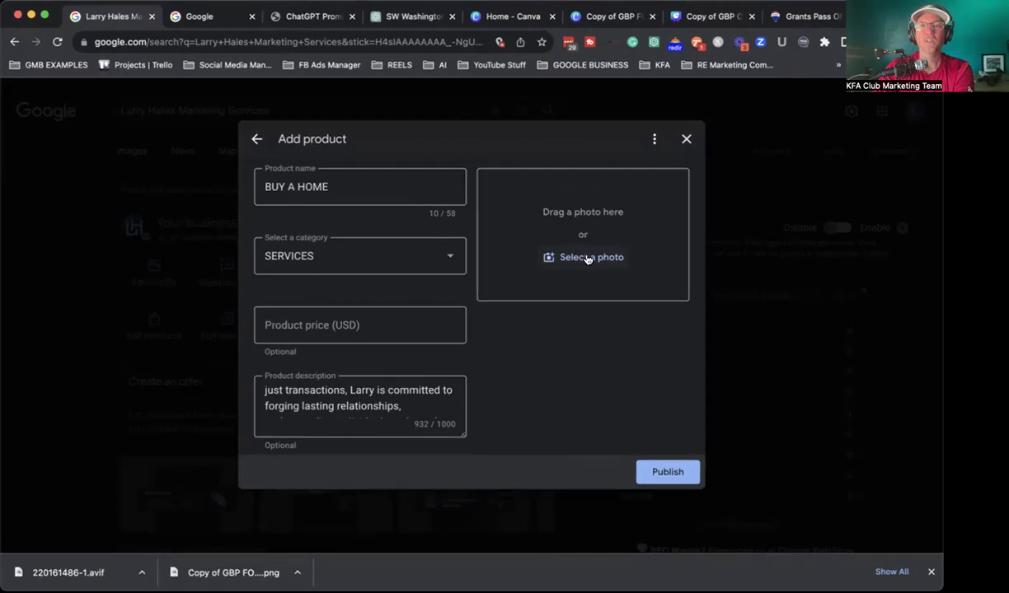
click(498, 16)
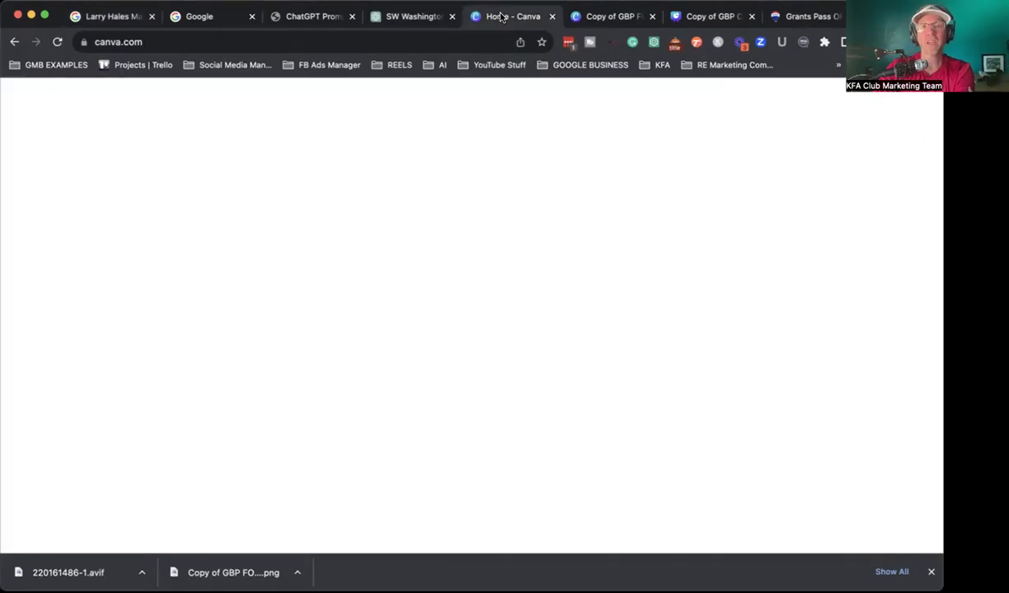
Step: Open the Copy of GBP Product Template design and view its BUY A HOME handshake page
scroll(428, 449, down, 2)
click(437, 454)
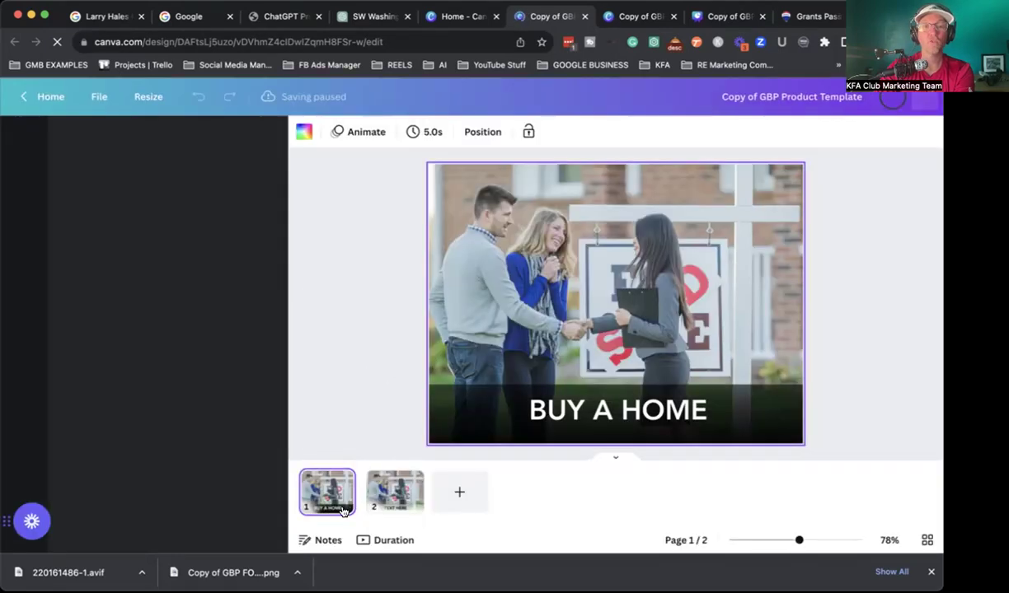
click(387, 494)
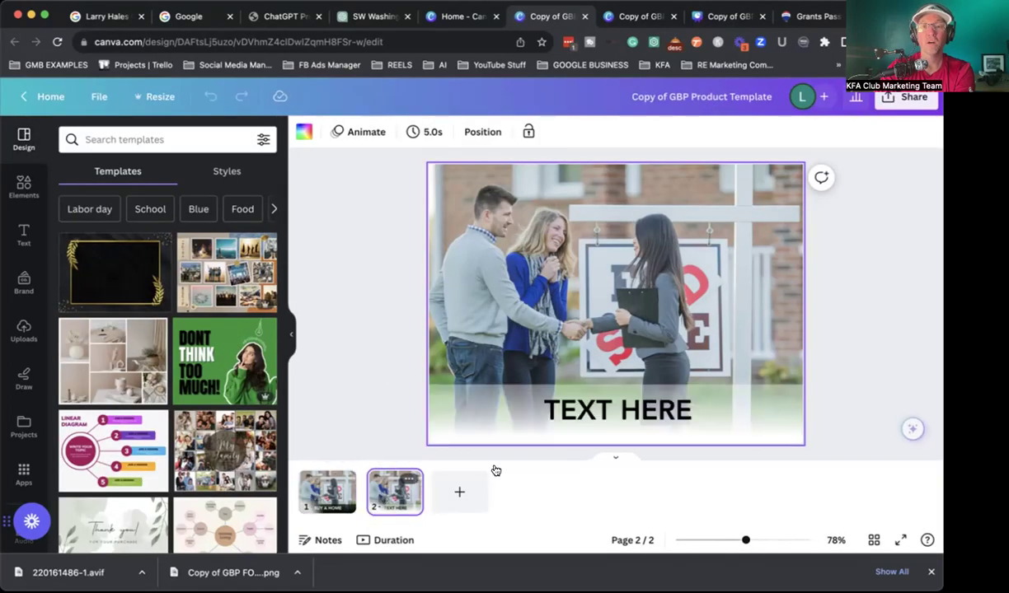
click(328, 491)
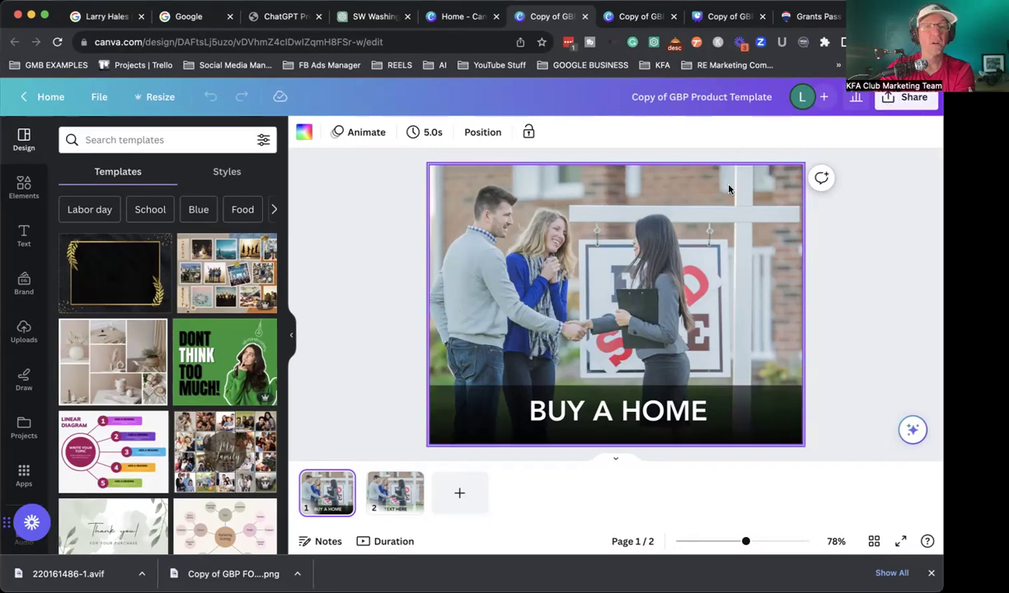
click(25, 188)
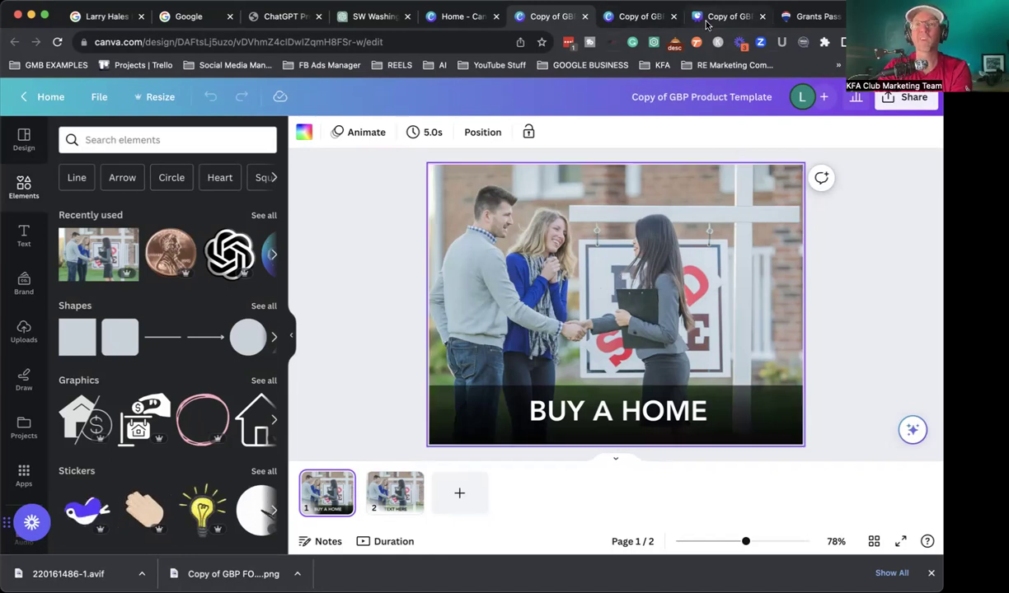
click(106, 16)
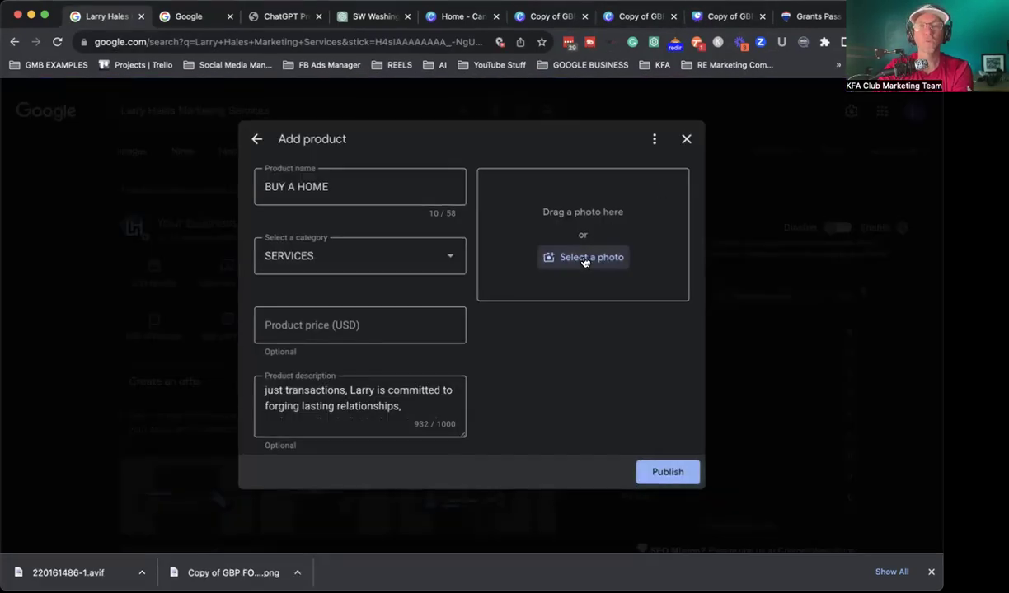
Step: Upload the Canva BUY A HOME PNG as the product photo and publish the product
click(565, 258)
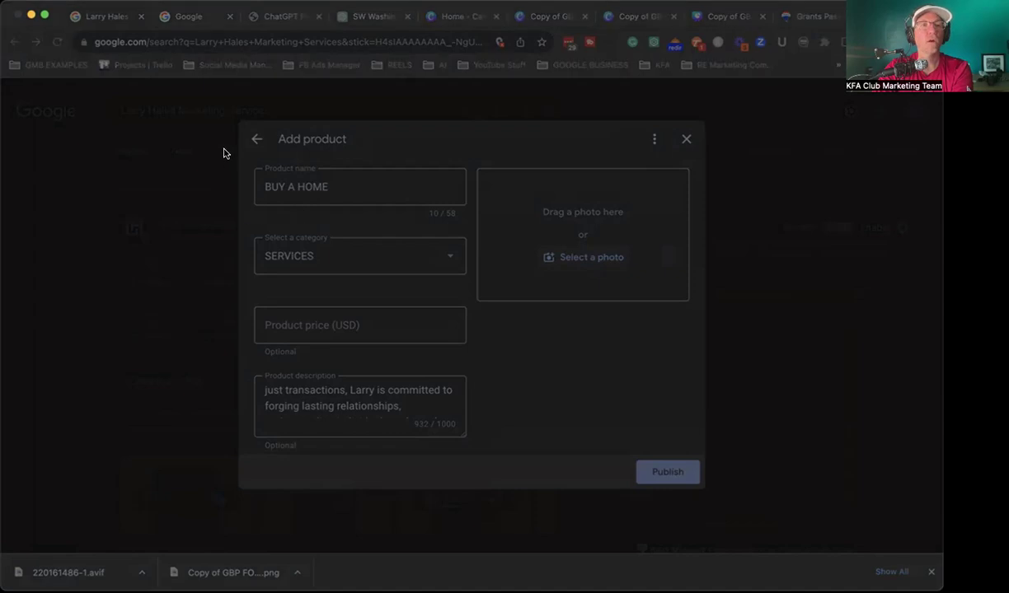
double_click(151, 157)
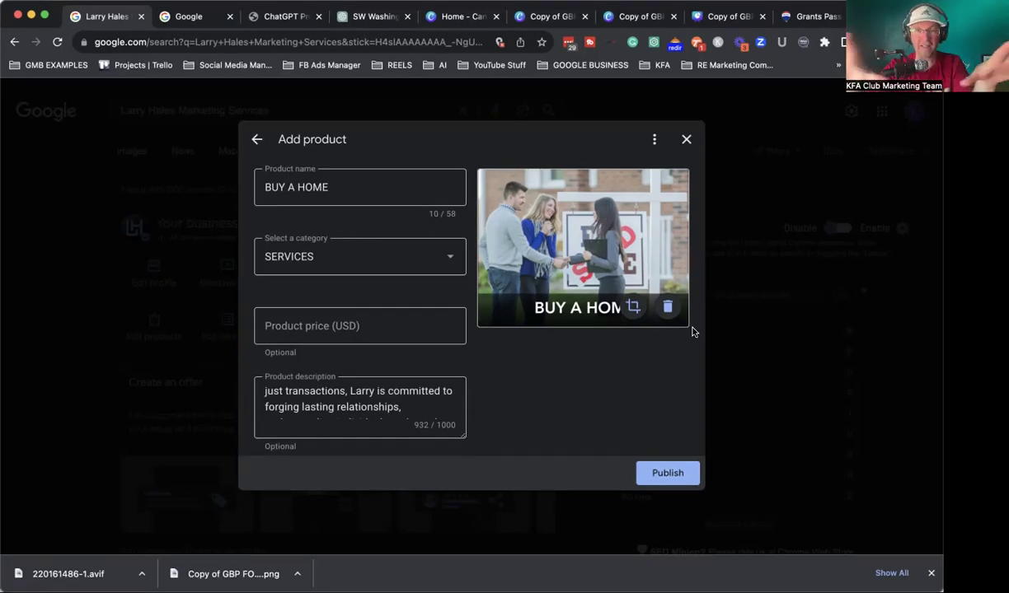
click(664, 474)
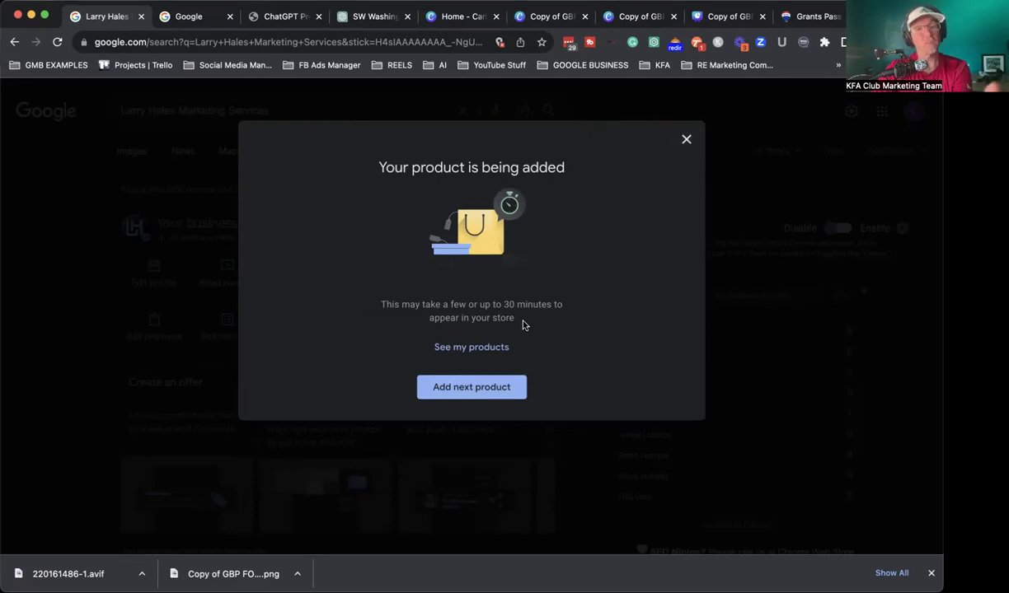
Step: Dismiss the empty follow-up product form and open the business's Services list
click(480, 388)
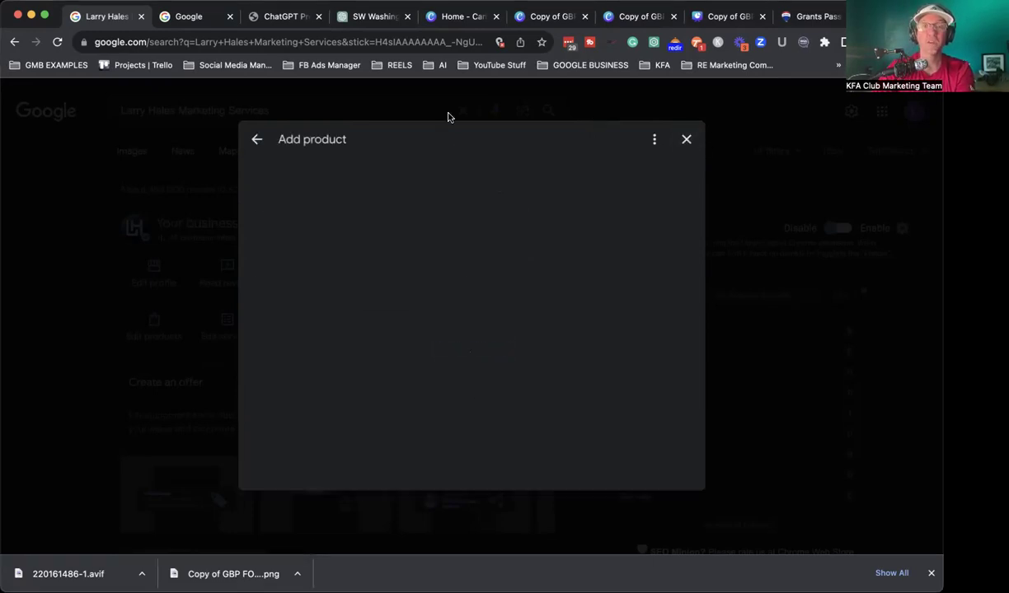
click(686, 140)
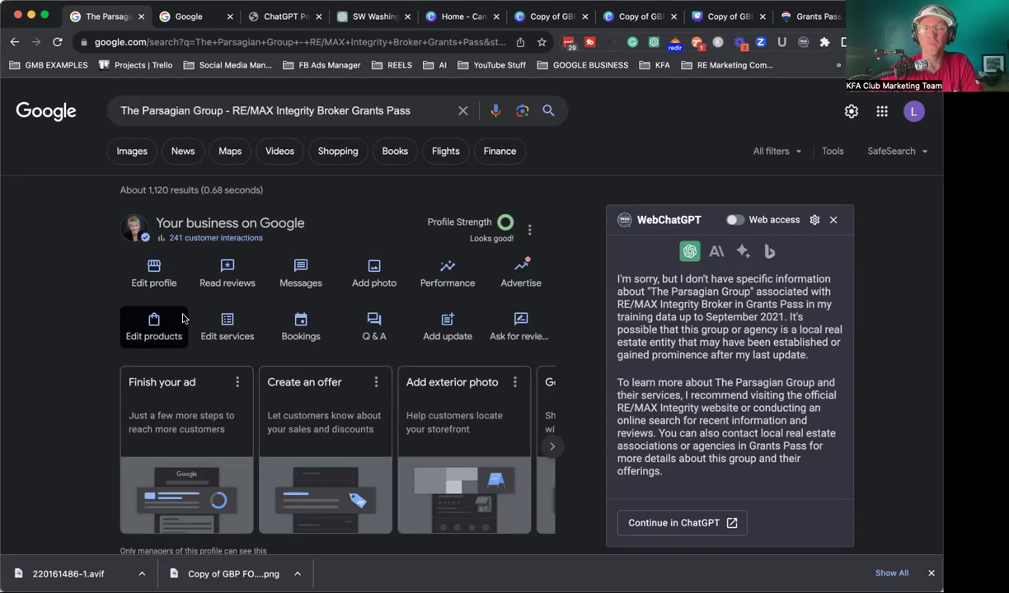
click(223, 331)
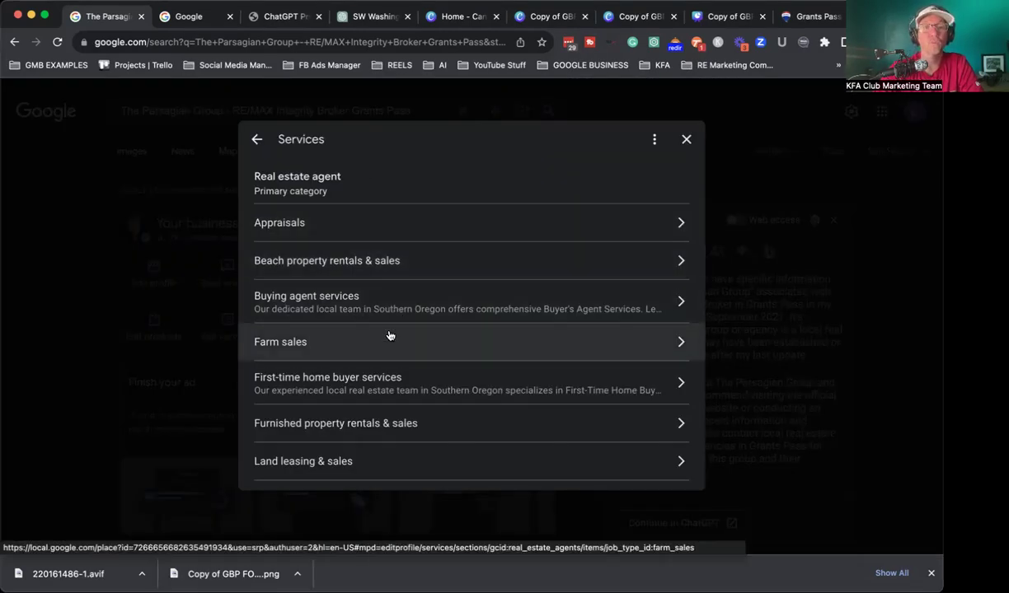
Step: Check the Luxury property buying & sales service details, then return to ChatGPT
scroll(383, 334, down, 2)
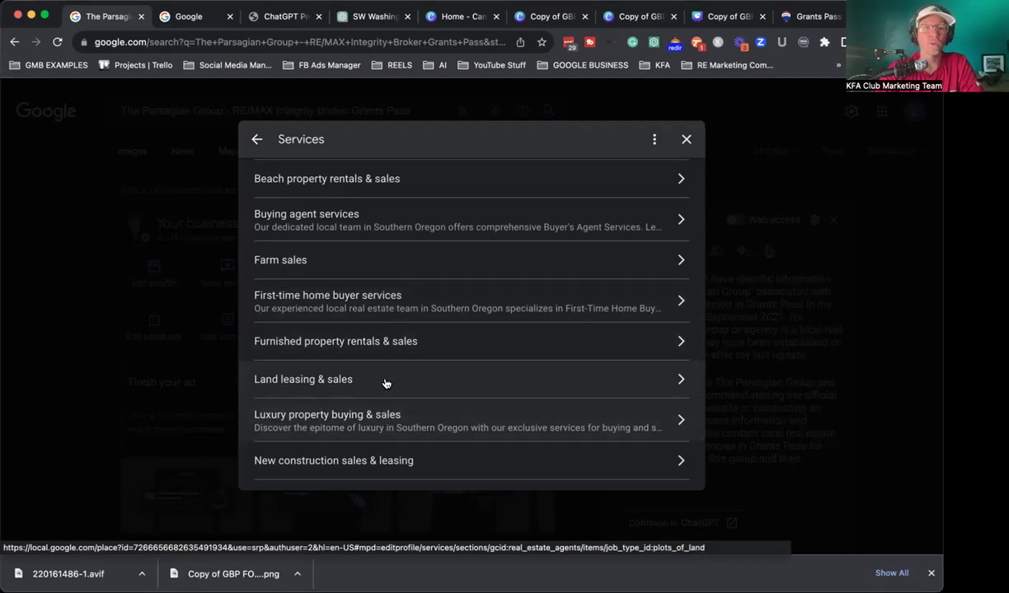
scroll(387, 383, down, 2)
click(329, 349)
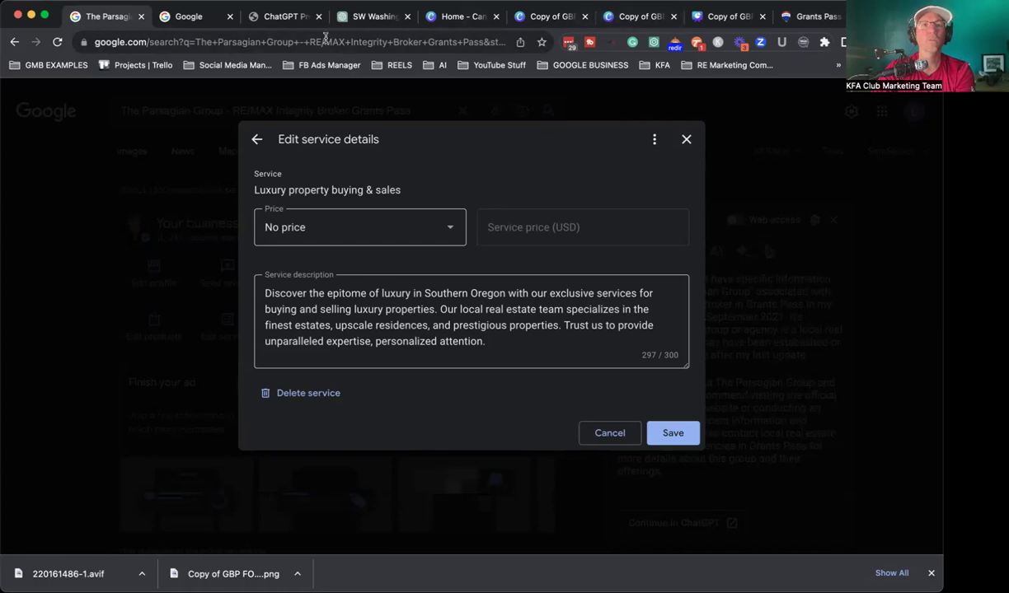
click(370, 20)
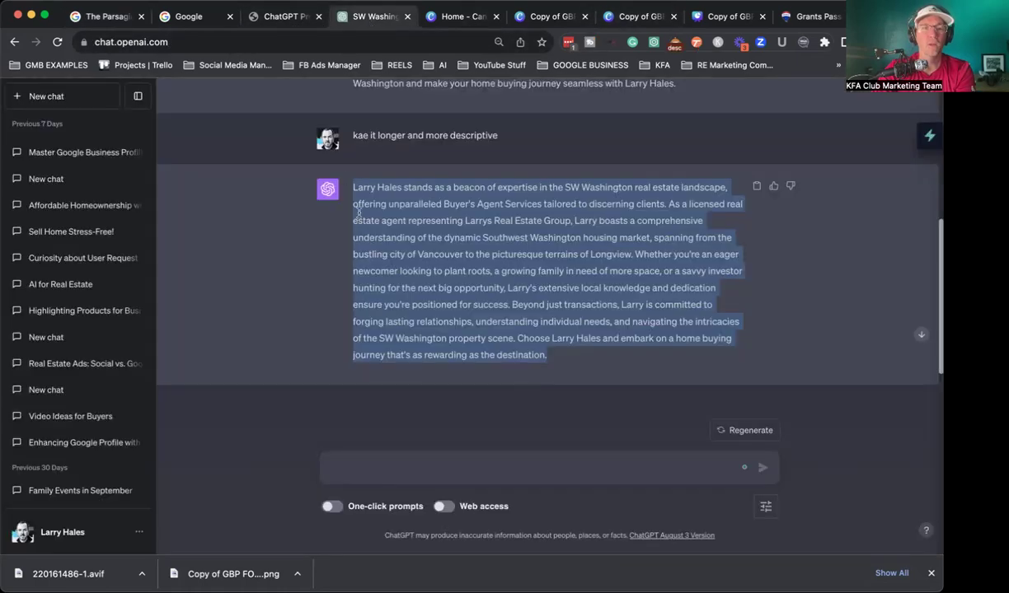
Step: Copy the original description prompt into a new ChatGPT message
scroll(358, 213, up, 5)
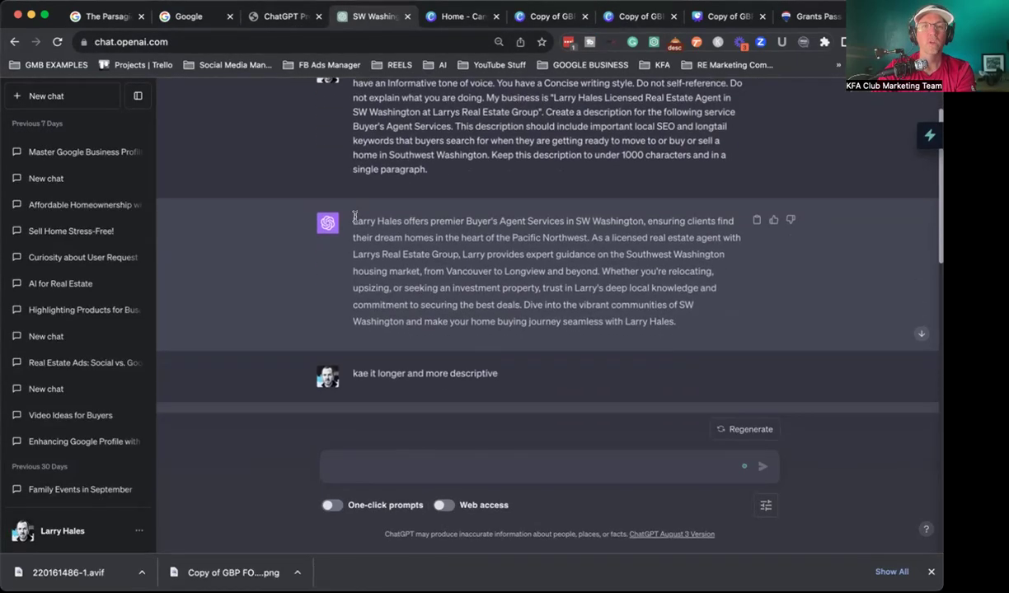
drag(352, 132, 436, 248)
click(414, 469)
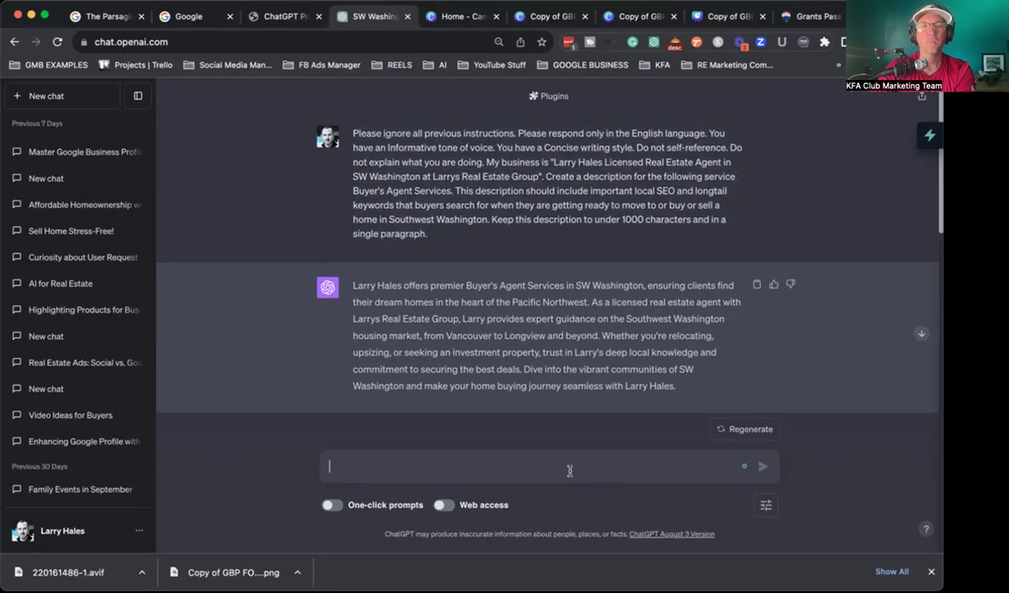
Step: Swap in Luxury Agent Services, send the prompt, and select the resulting SW Washington paragraph
drag(634, 425, 727, 424)
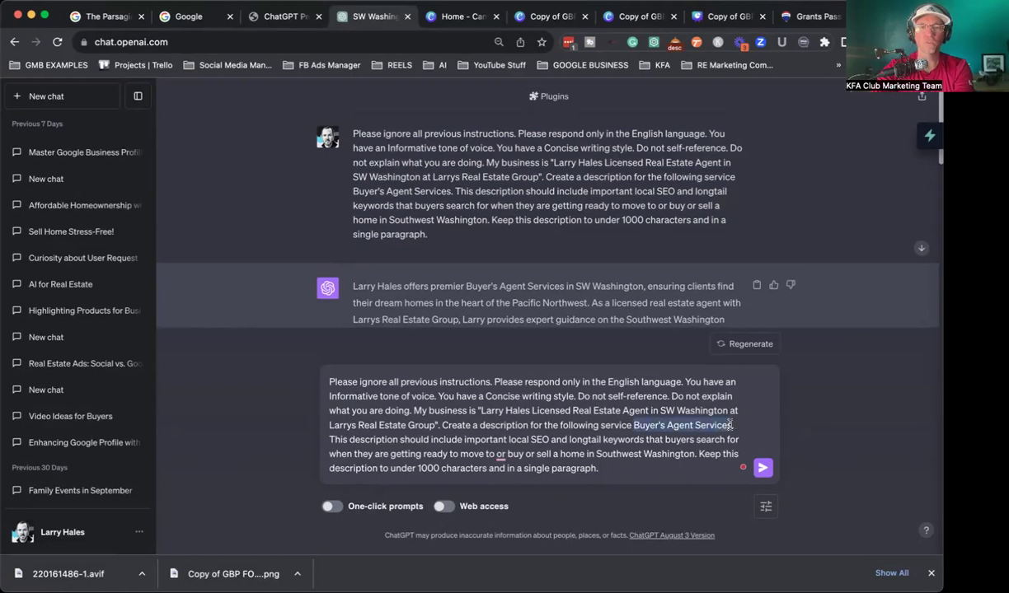
text(Luxury)
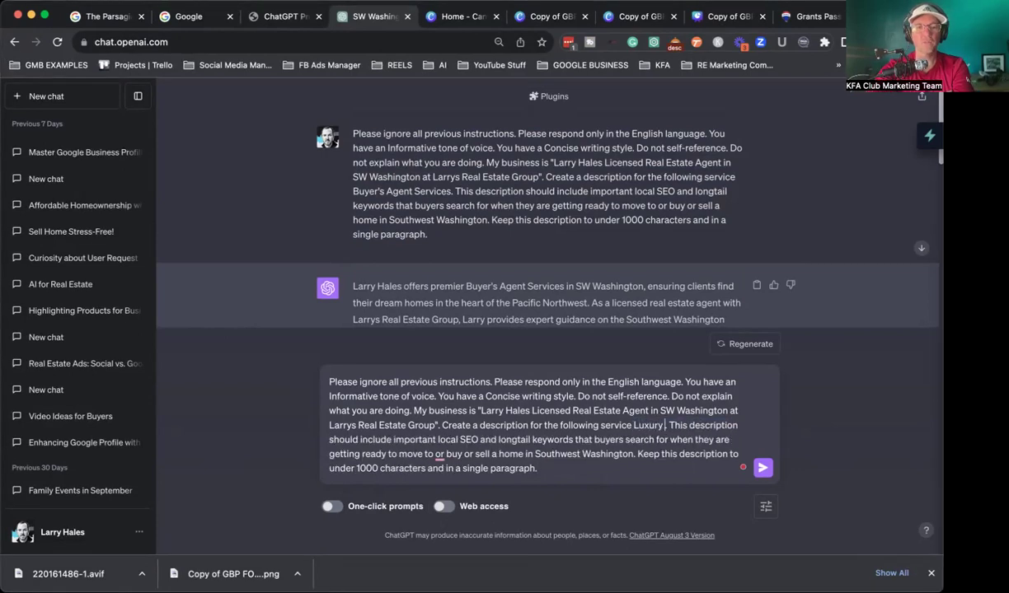
text( Agent Se)
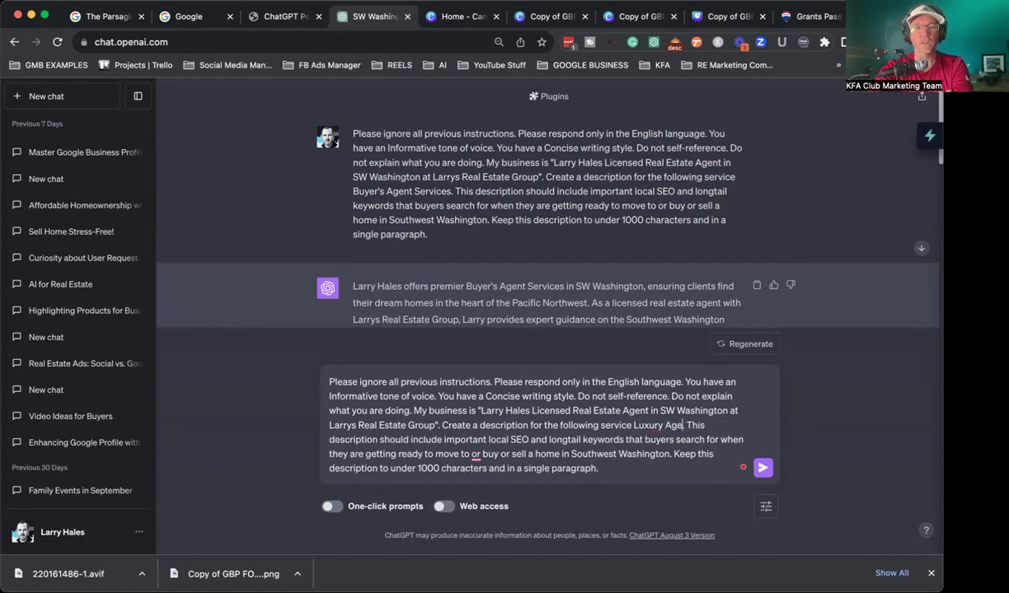
text(rvices.)
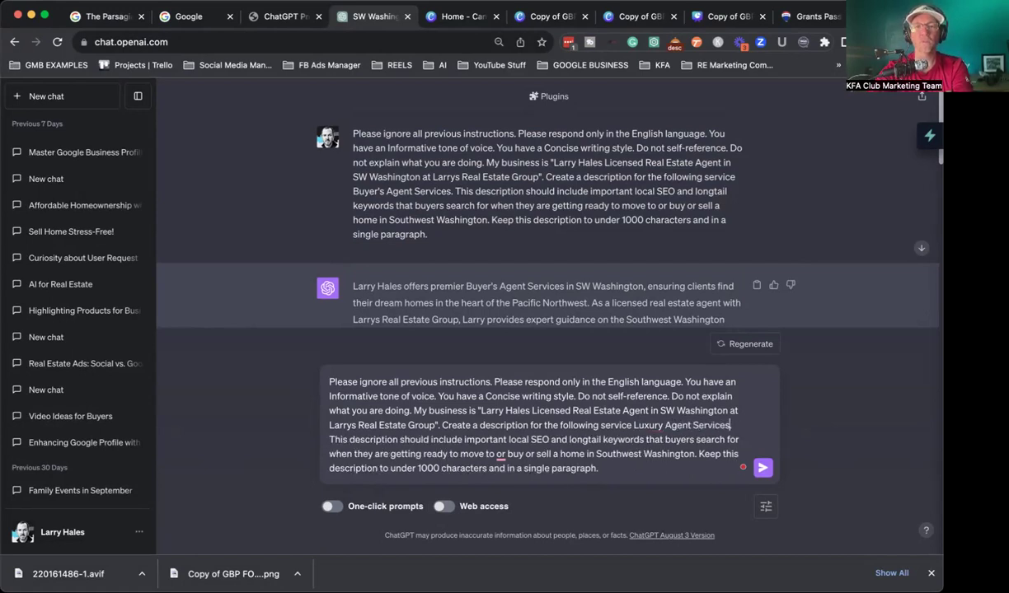
click(765, 467)
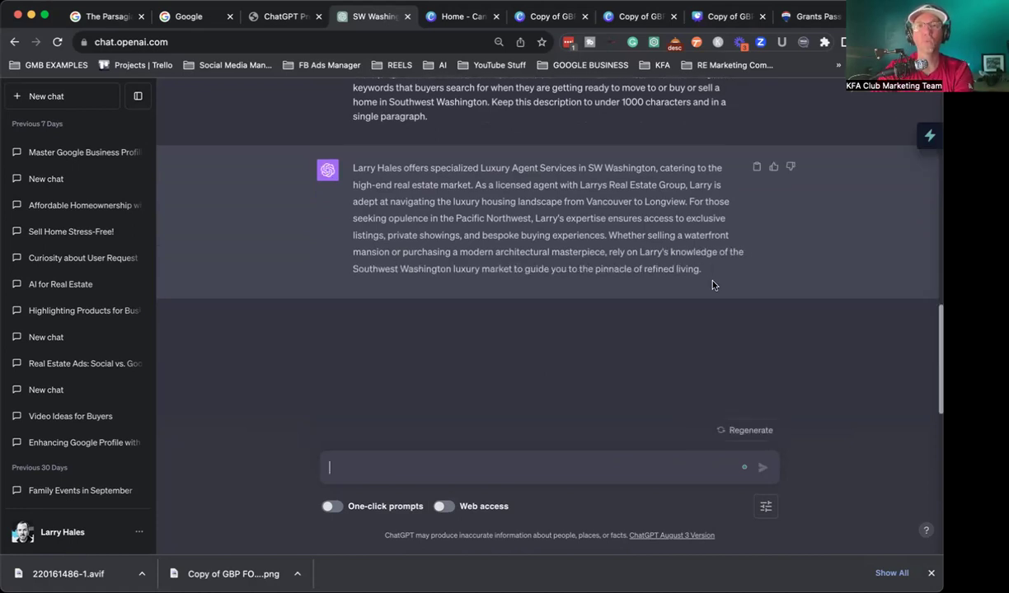
drag(705, 277, 352, 168)
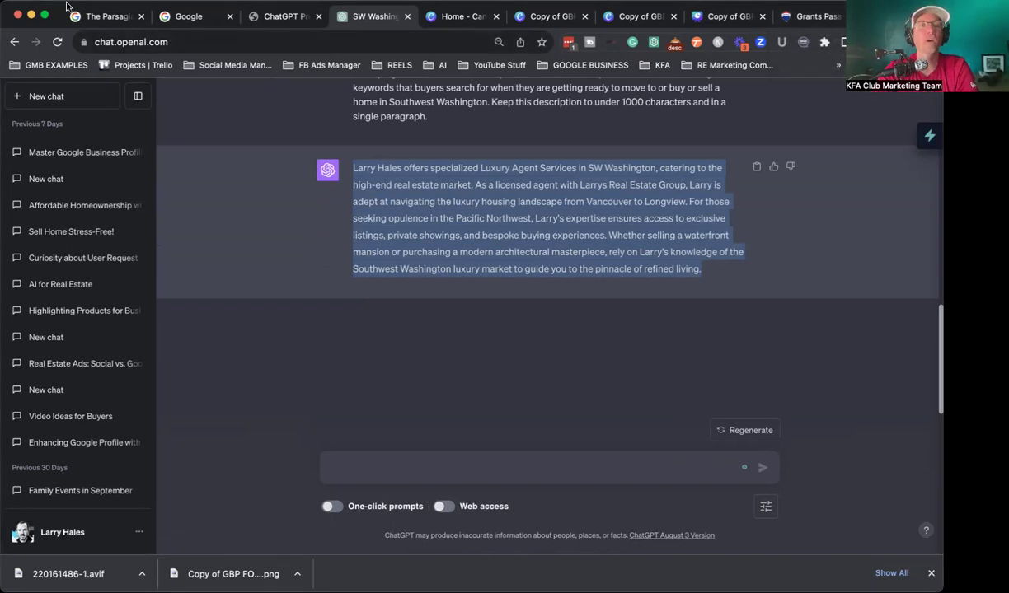
click(104, 18)
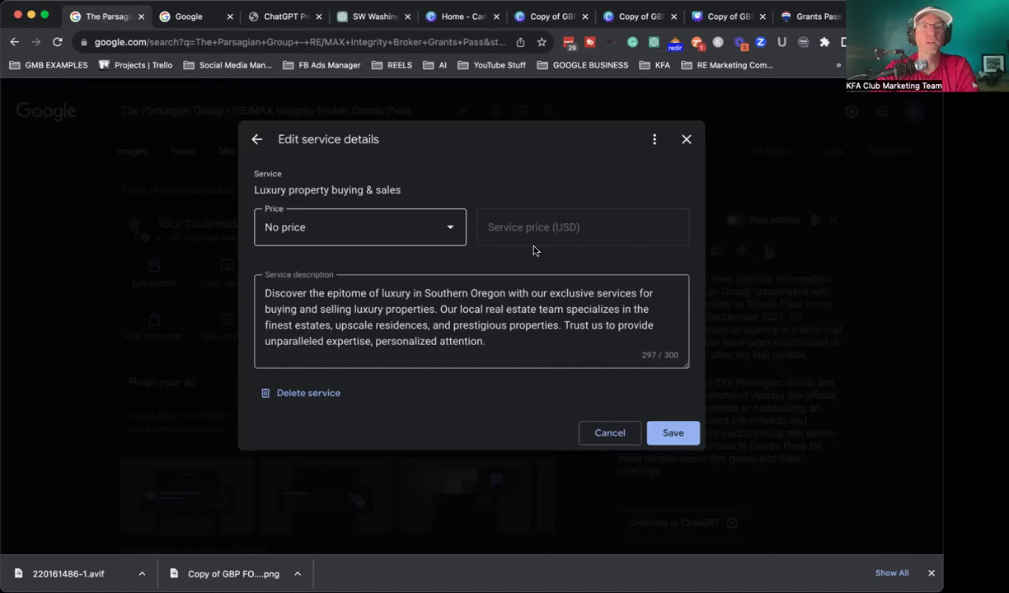
Step: Discard the luxury service edits, review The Parsagian Group's products, then return to the marketing business tab
click(687, 142)
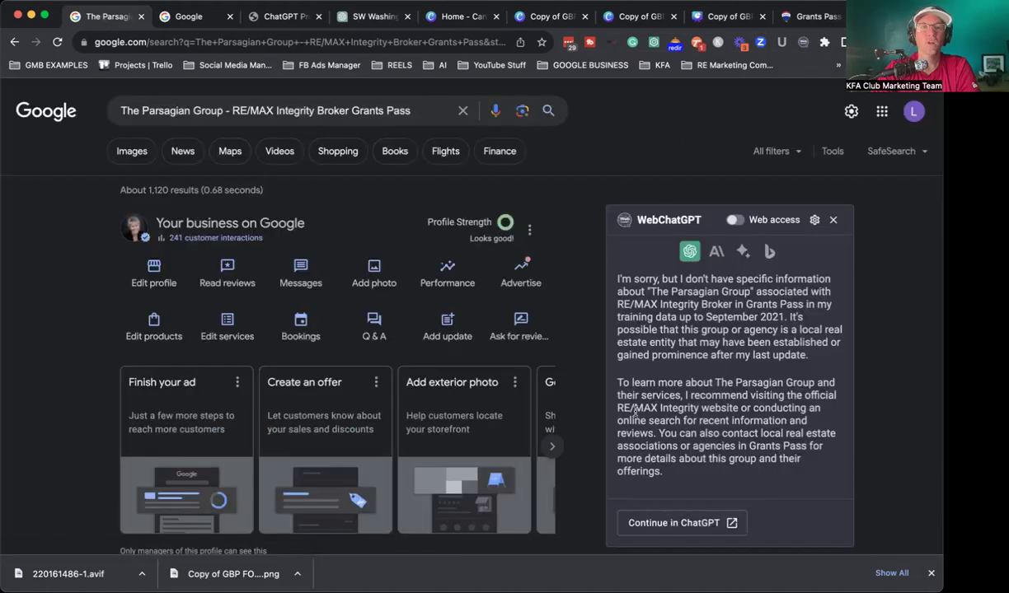
scroll(634, 410, down, 5)
scroll(635, 411, up, 5)
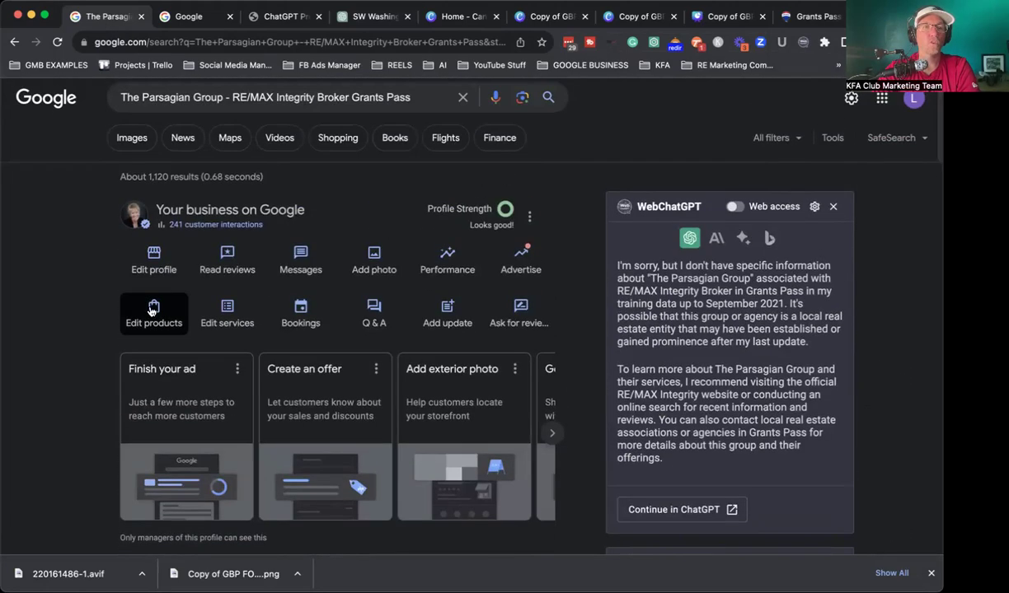
click(151, 311)
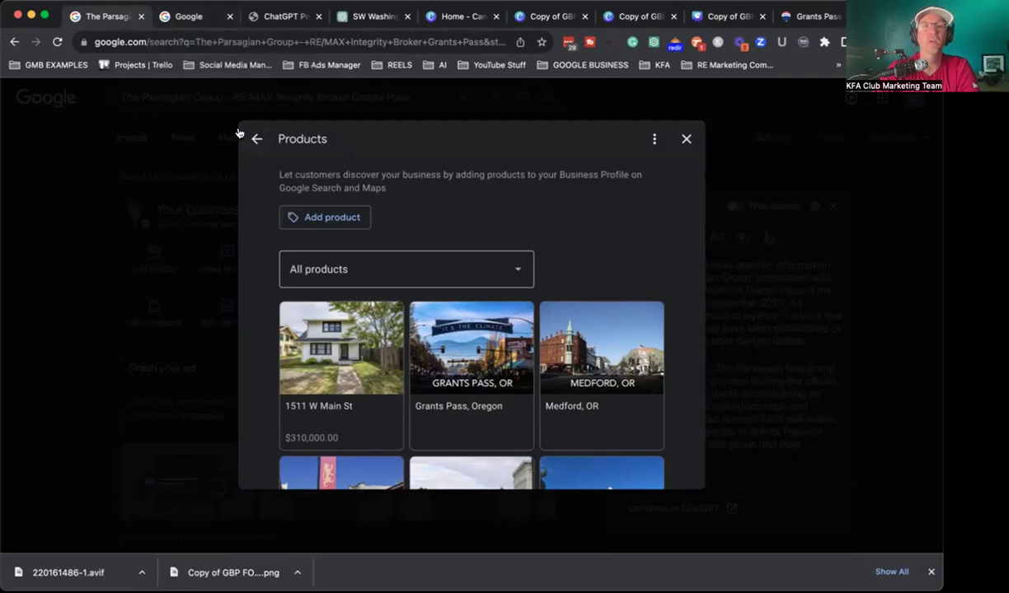
click(178, 16)
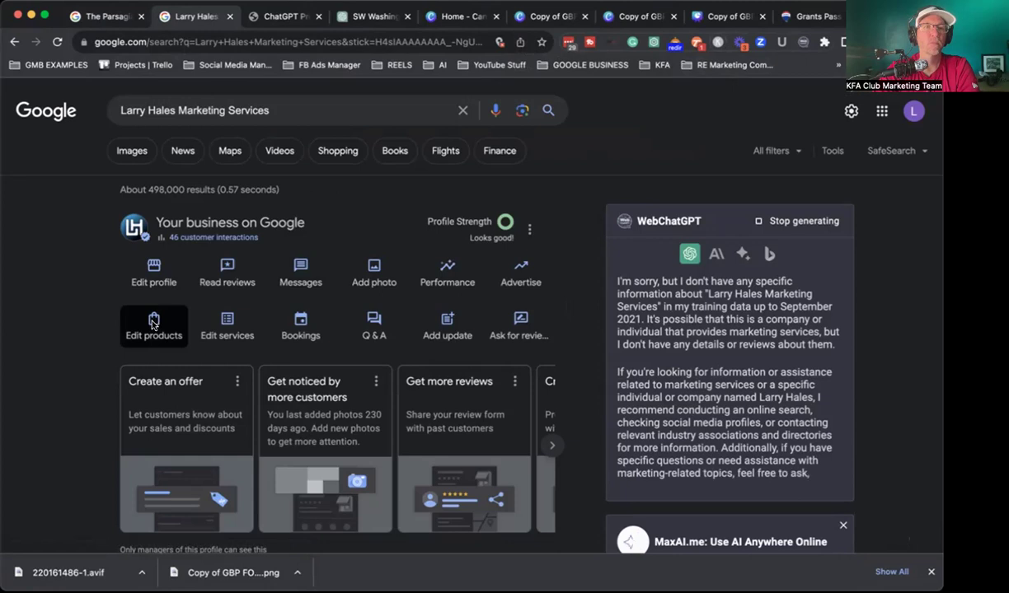
Step: Confirm BUY A HOME appears in the marketing business's product list and open it for editing
click(148, 328)
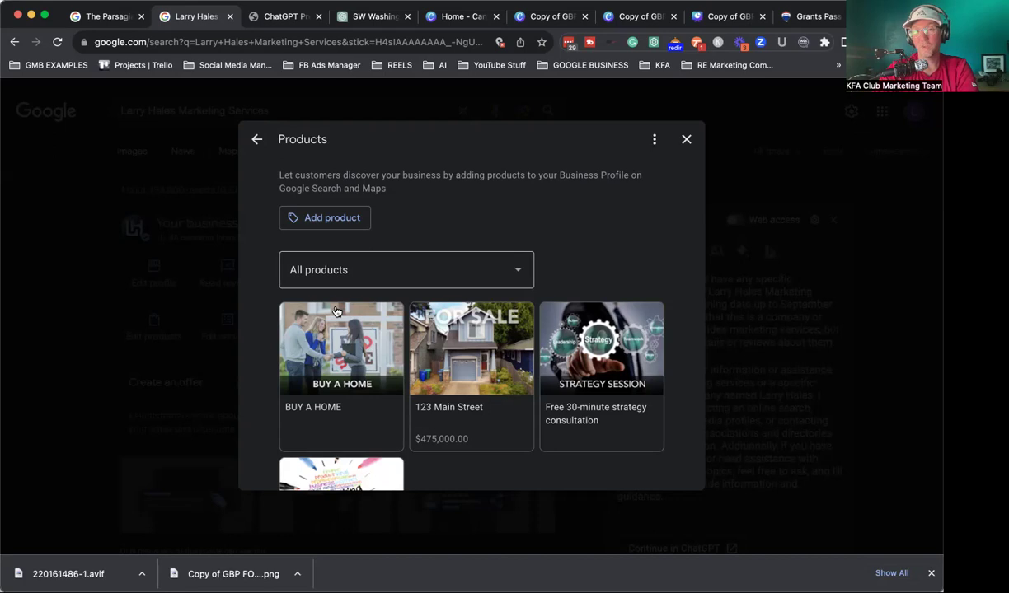
click(371, 353)
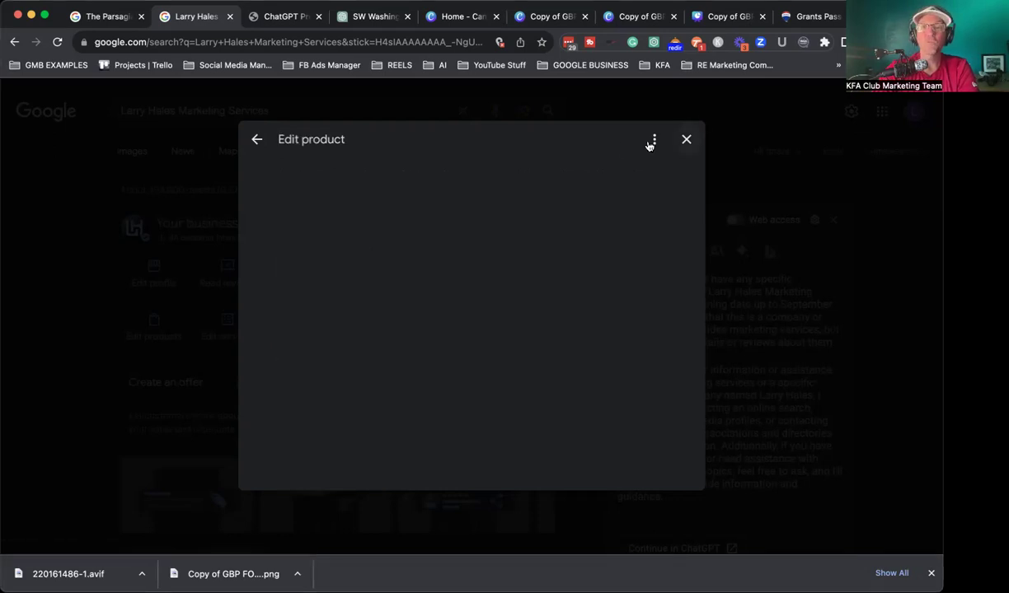
Step: Delete the BUY A HOME product from its options menu and confirm
click(655, 142)
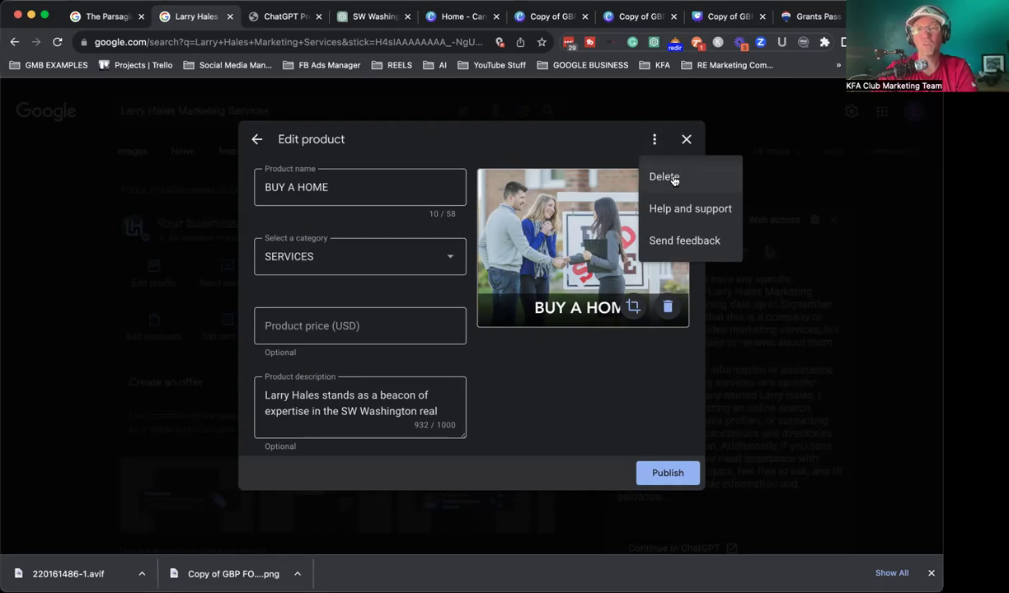
click(664, 177)
click(626, 350)
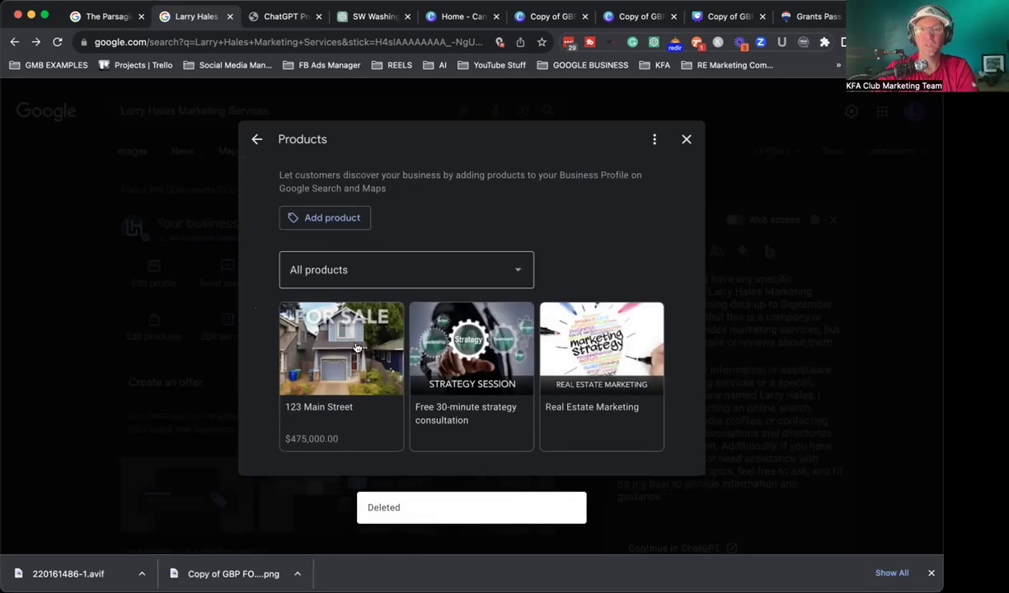
Step: Delete the 123 Main Street product as well, then close the Products list
click(339, 333)
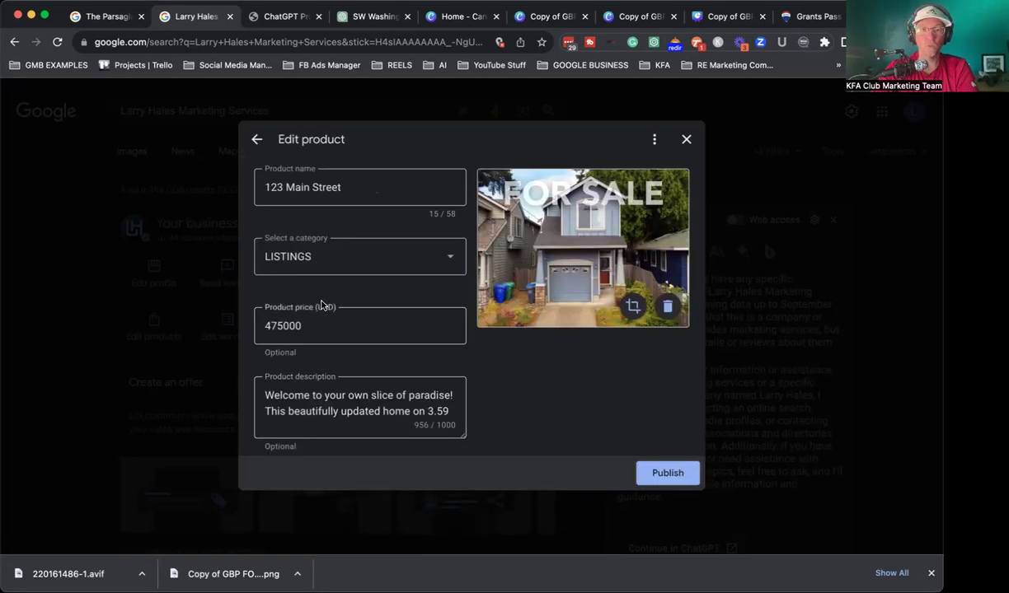
click(652, 142)
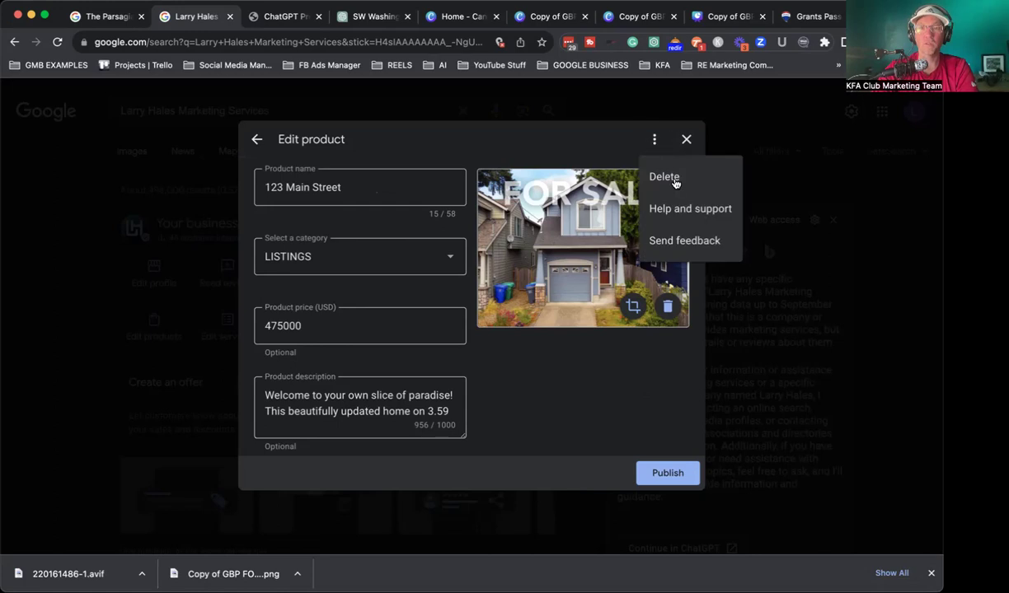
click(663, 178)
click(622, 349)
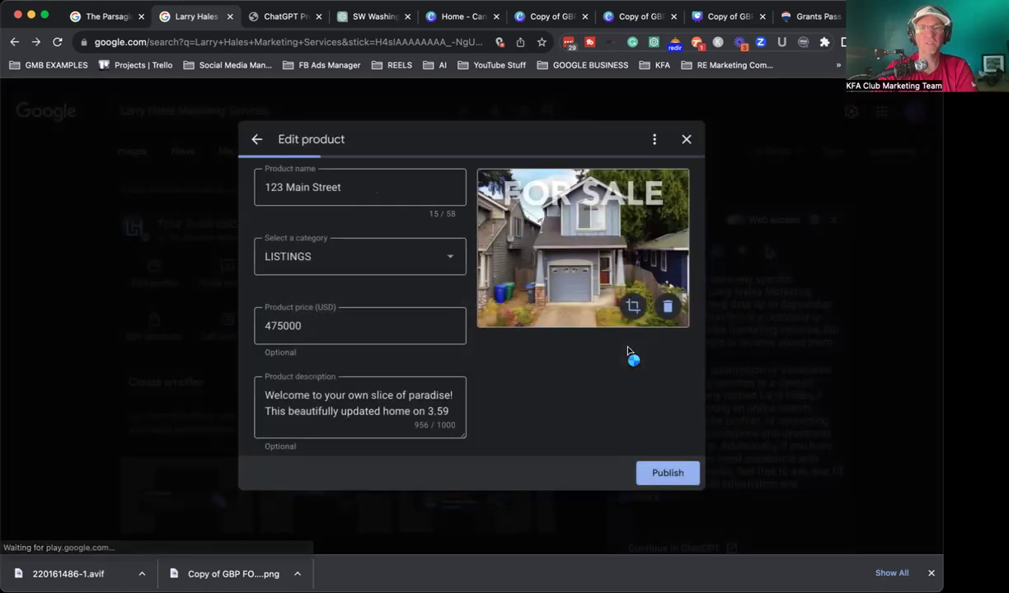
click(687, 138)
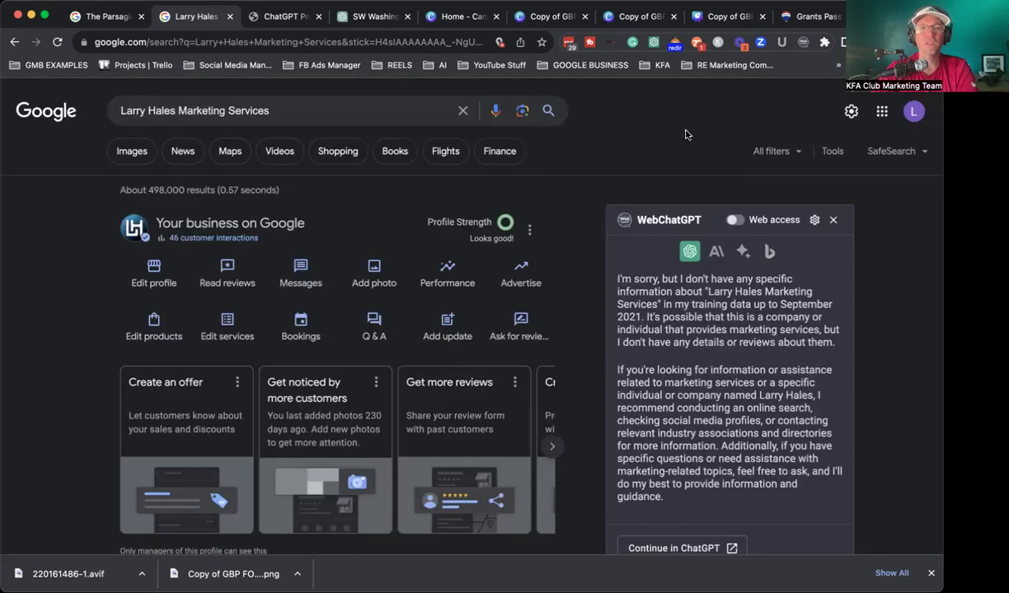